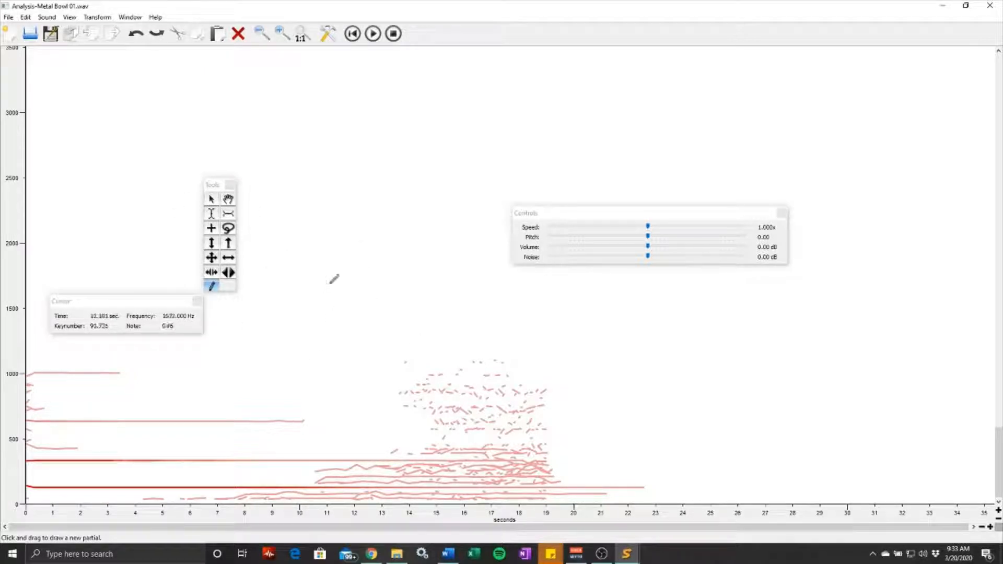
Create a new empty sound document in a maximized window and spread the Cursor, Controls and Tools palettes clear of the drawing area
{"action": "left_click", "coordinate": [8, 18]}
{"action": "left_click", "coordinate": [24, 29]}
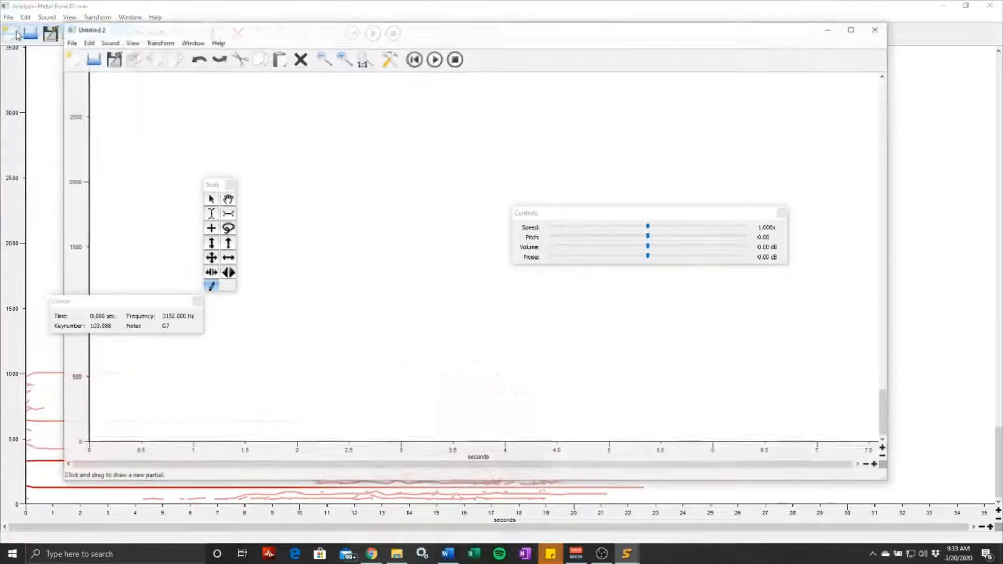
{"action": "left_click", "coordinate": [853, 29]}
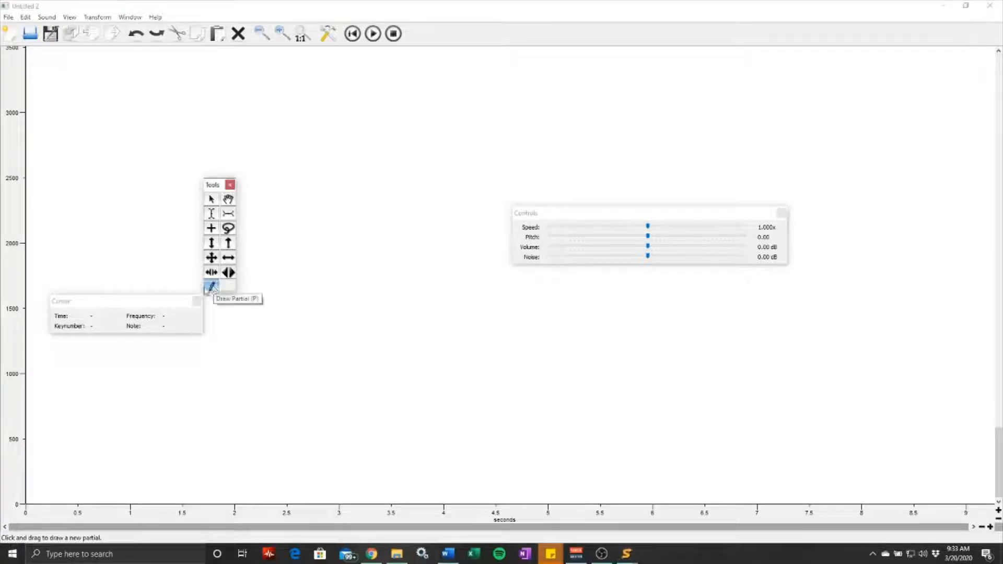
{"action": "left_click_drag", "start_coordinate": [153, 305], "coordinate": [615, 122]}
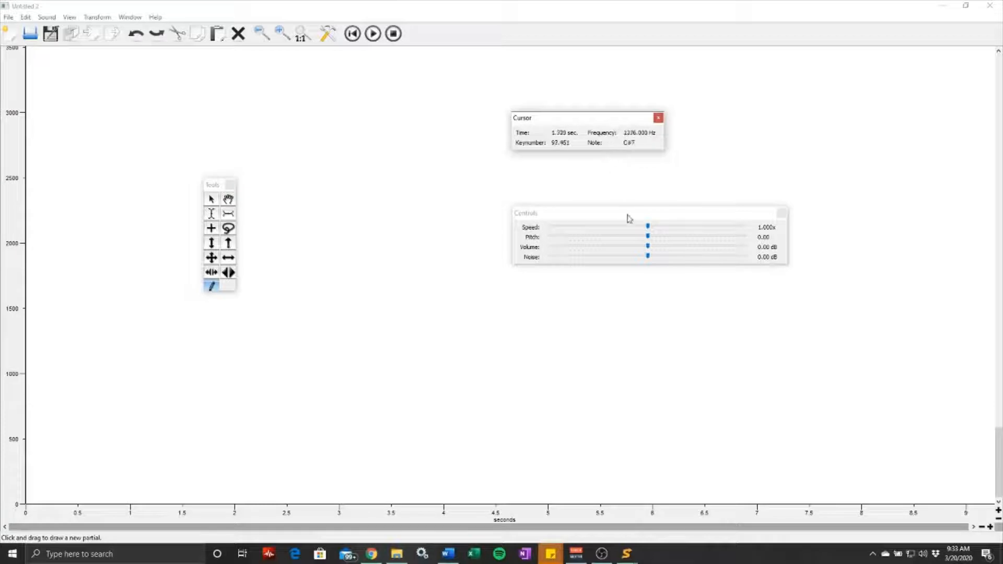
{"action": "left_click_drag", "start_coordinate": [628, 217], "coordinate": [802, 118]}
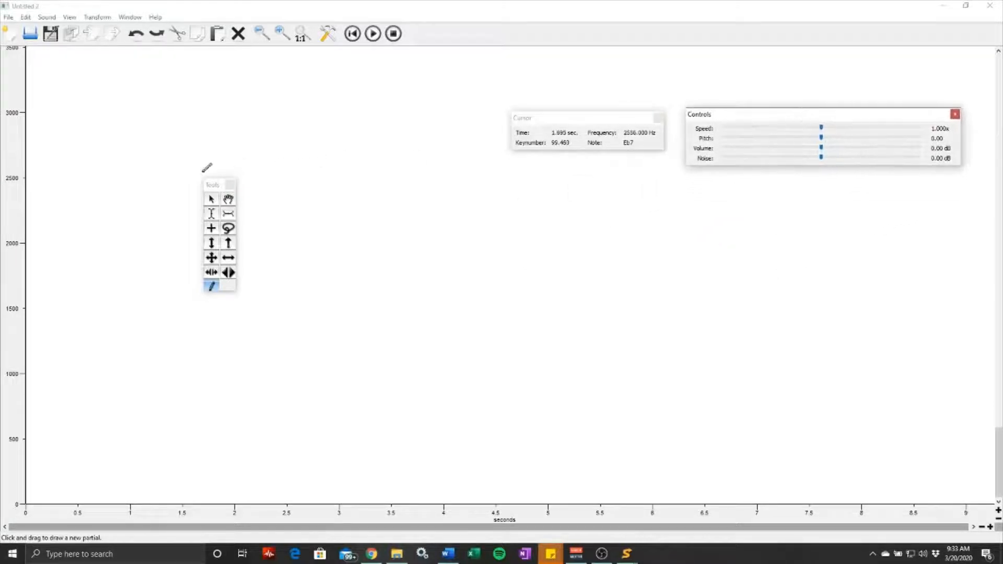
{"action": "left_click_drag", "start_coordinate": [217, 186], "coordinate": [219, 136]}
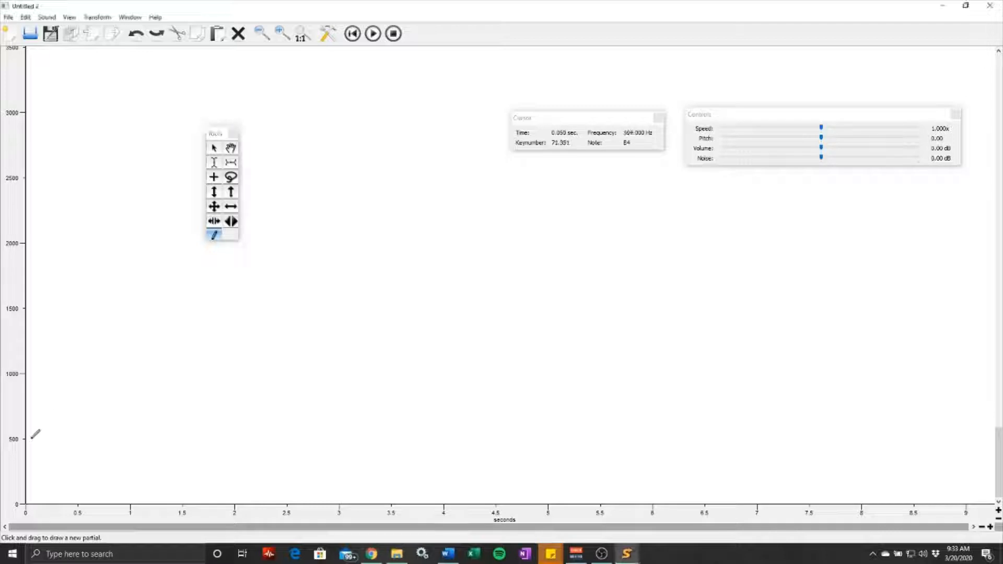
Draw three rising partials of about 500–600 Hz, 1050–1400 Hz and 1600–2000 Hz, playing the sound back between them
{"action": "left_click_drag", "start_coordinate": [34, 434], "coordinate": [606, 421]}
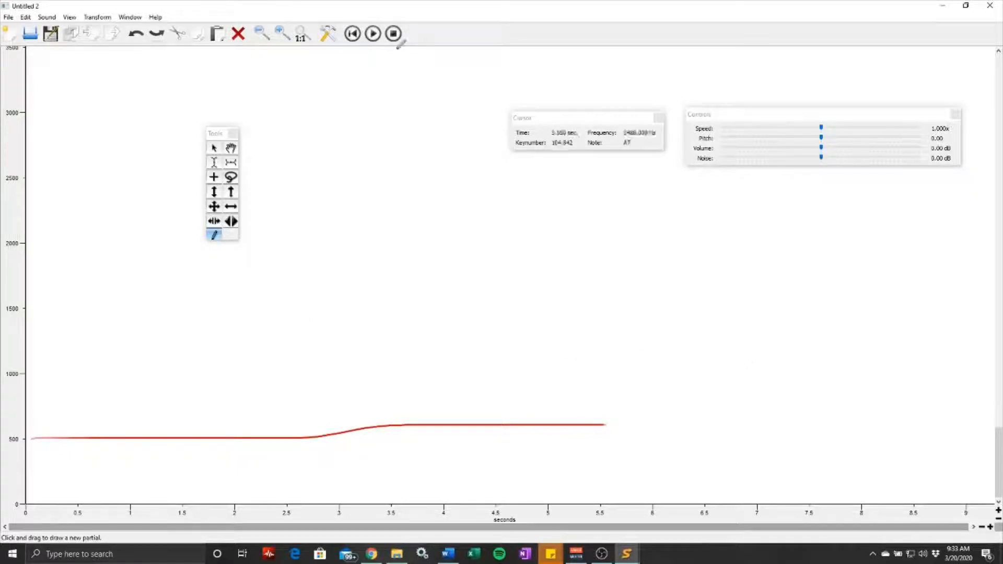
{"action": "left_click", "coordinate": [374, 34]}
{"action": "left_click_drag", "start_coordinate": [51, 366], "coordinate": [501, 323]}
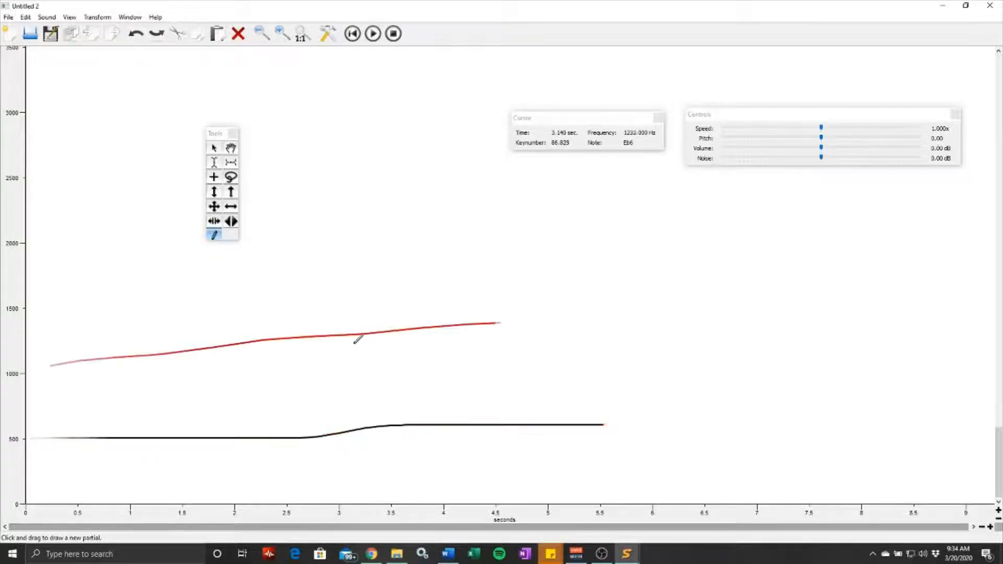
{"action": "key", "text": "space"}
{"action": "key", "text": "space"}
{"action": "mouse_move", "coordinate": [58, 296]}
{"action": "left_mouse_down"}
{"action": "mouse_move", "coordinate": [362, 244]}
{"action": "mouse_move", "coordinate": [601, 240]}
{"action": "left_mouse_up"}
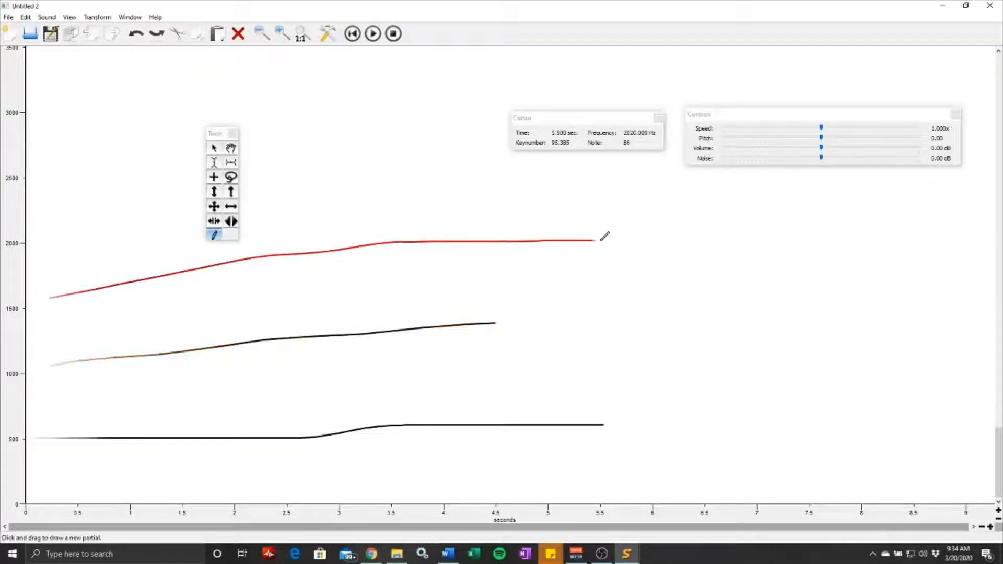
Try moving the uppermost partial freely, undo the move, and try shifting it only along the time axis
{"action": "left_click", "coordinate": [218, 208]}
{"action": "mouse_move", "coordinate": [353, 237]}
{"action": "left_mouse_down"}
{"action": "mouse_move", "coordinate": [354, 246]}
{"action": "mouse_move", "coordinate": [357, 220]}
{"action": "left_mouse_up"}
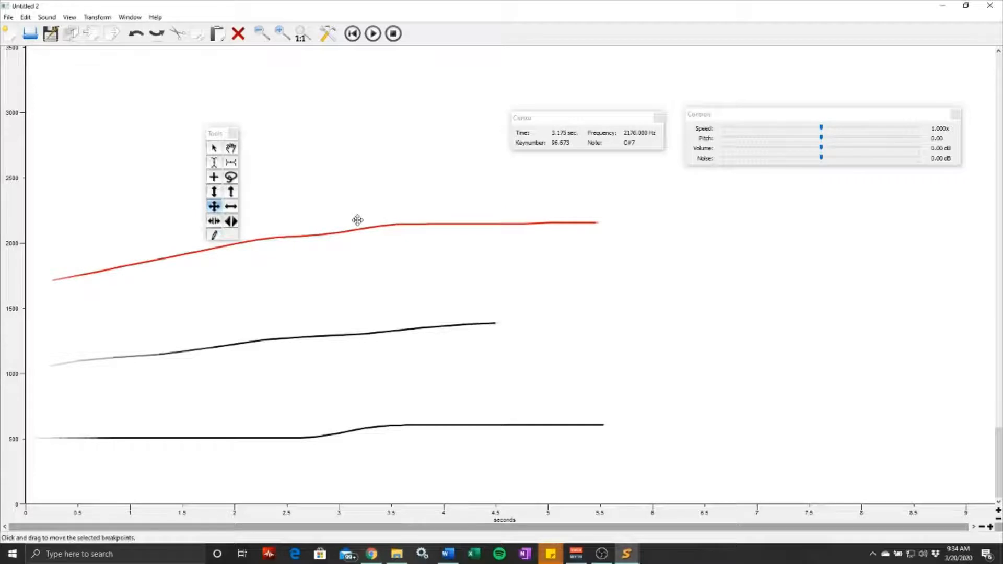
{"action": "key", "text": "ctrl+z"}
{"action": "left_click", "coordinate": [231, 206]}
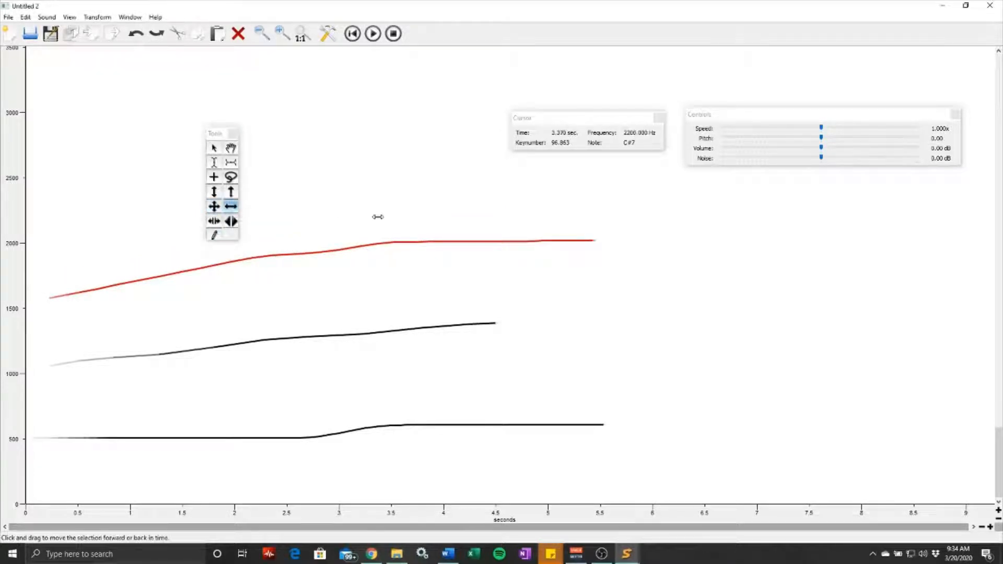
{"action": "left_click_drag", "start_coordinate": [313, 238], "coordinate": [358, 240]}
Time-stretch the uppermost and middle partials so both end at about 5.6 seconds, and play back the sound
{"action": "left_click", "coordinate": [213, 221]}
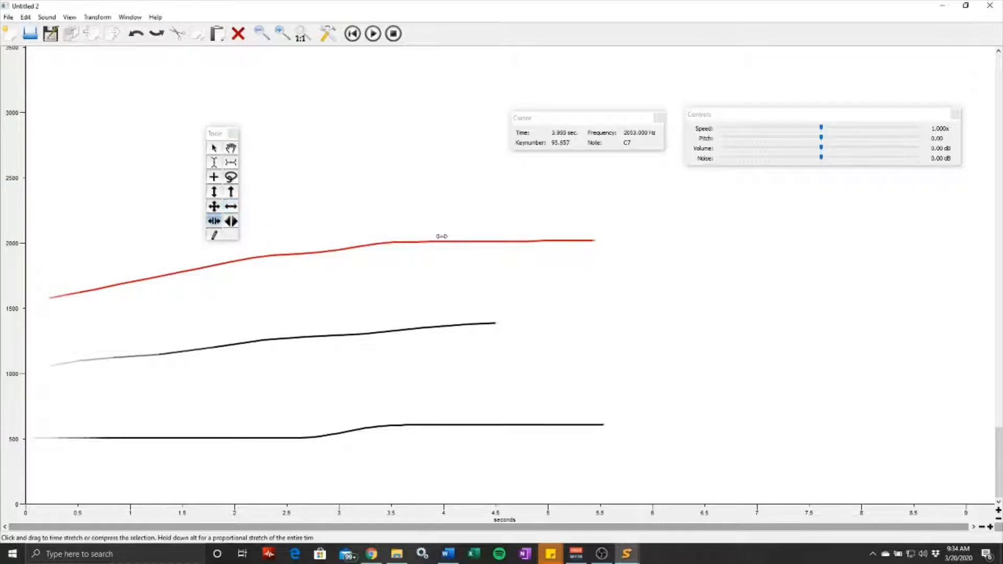
{"action": "left_click_drag", "start_coordinate": [439, 235], "coordinate": [451, 266]}
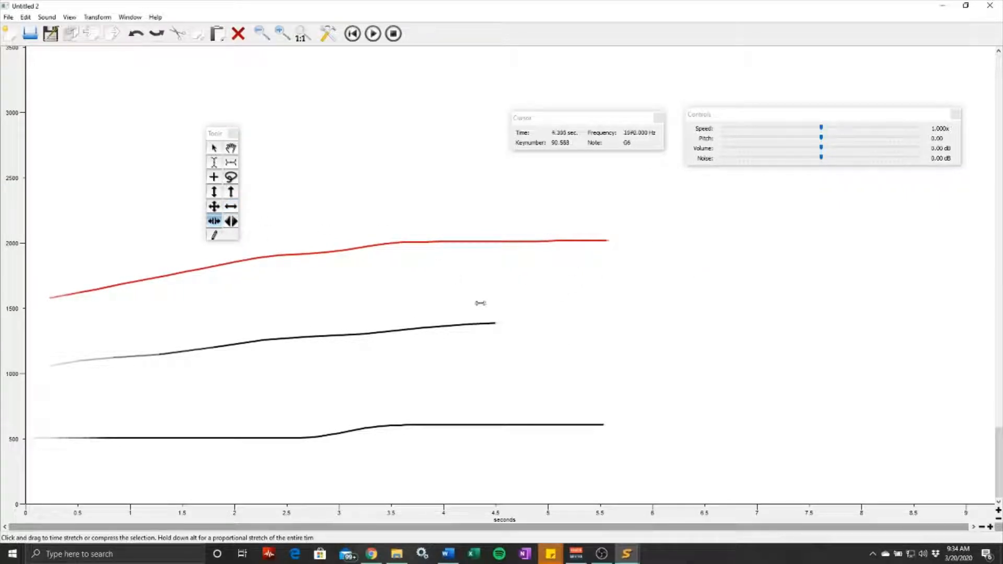
{"action": "left_click", "coordinate": [214, 149]}
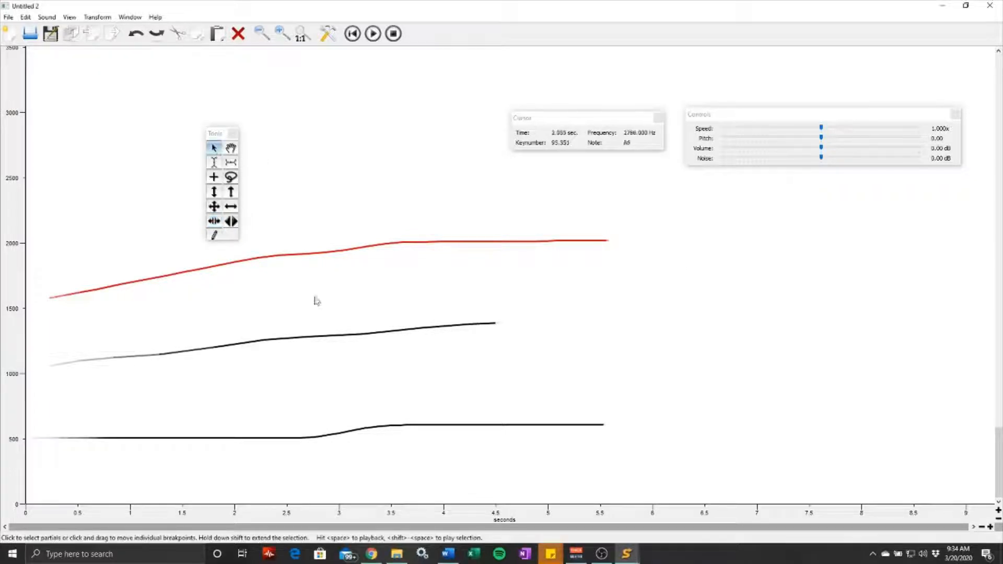
{"action": "left_click", "coordinate": [434, 329]}
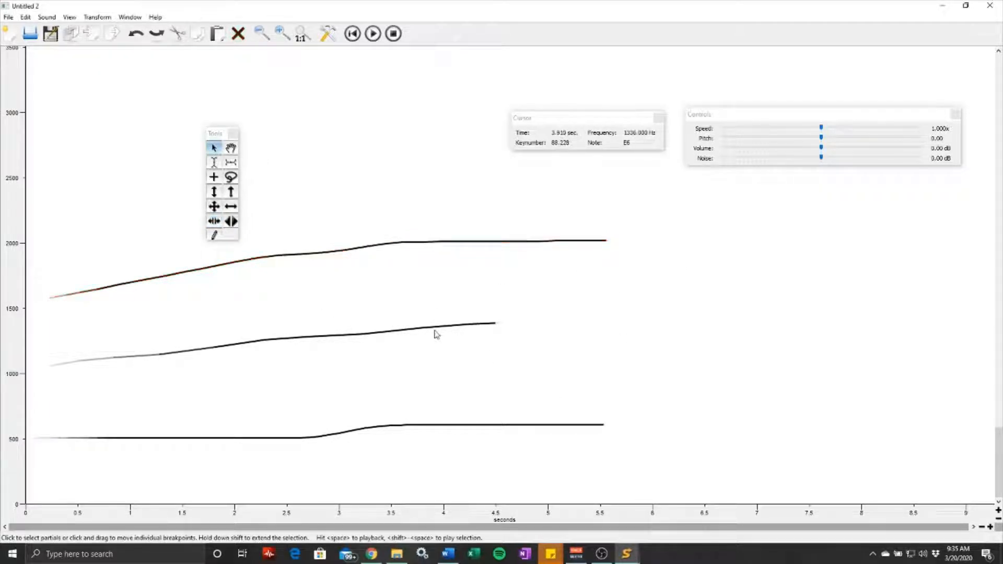
{"action": "left_click", "coordinate": [214, 222]}
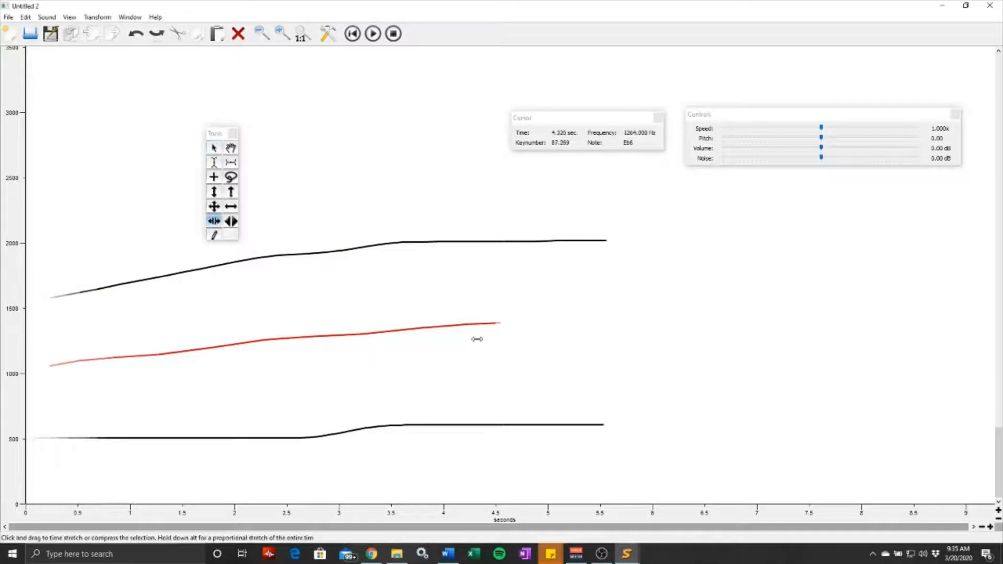
{"action": "left_click_drag", "start_coordinate": [469, 323], "coordinate": [572, 321]}
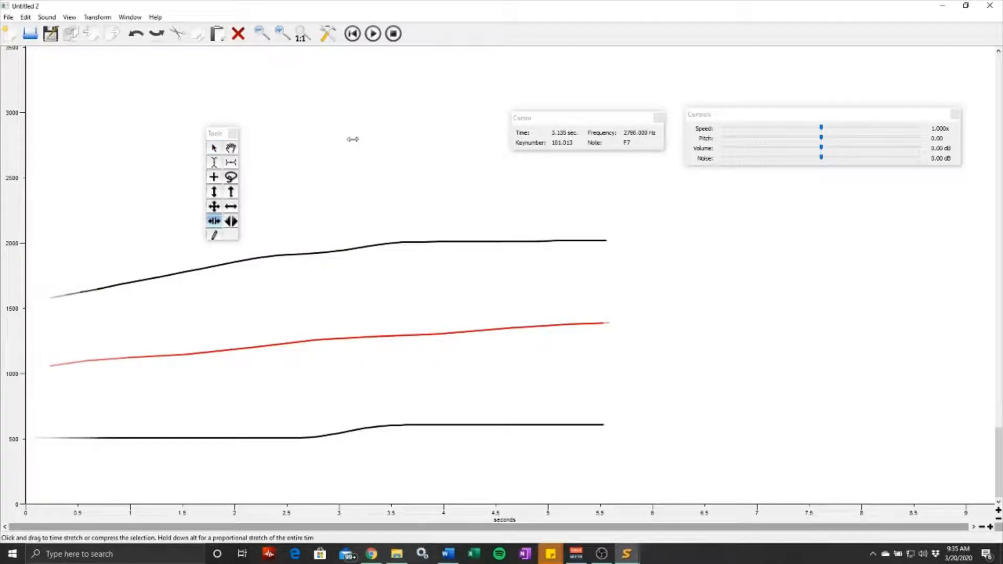
{"action": "key", "text": "space"}
Move the Tools palette off the partials, draw a fourth partial from about 2100 to 2350 Hz above them, and play the sound
{"action": "mouse_move", "coordinate": [998, 451]}
{"action": "left_mouse_down"}
{"action": "mouse_move", "coordinate": [999, 329]}
{"action": "mouse_move", "coordinate": [998, 453]}
{"action": "left_mouse_up"}
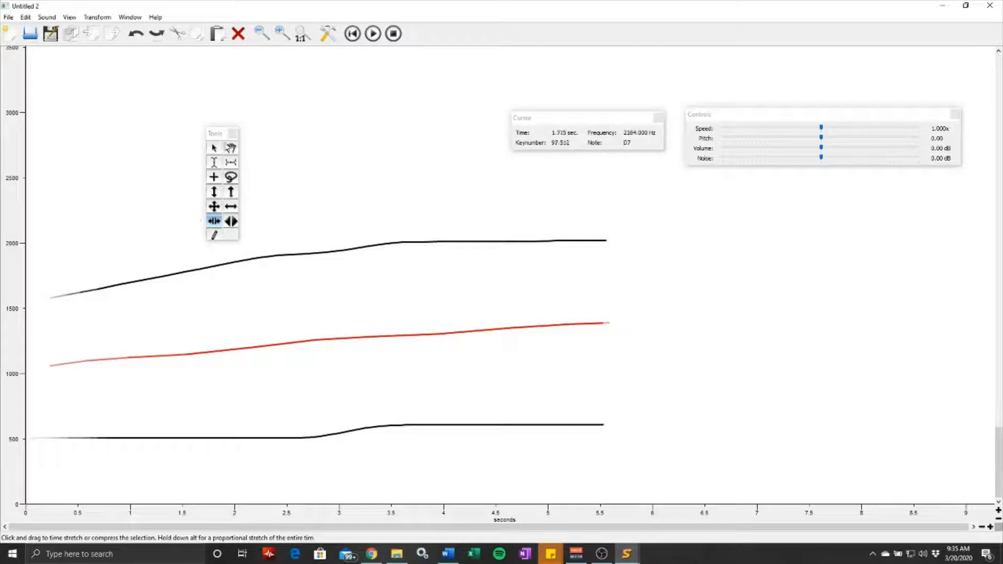
{"action": "left_click_drag", "start_coordinate": [219, 133], "coordinate": [750, 243]}
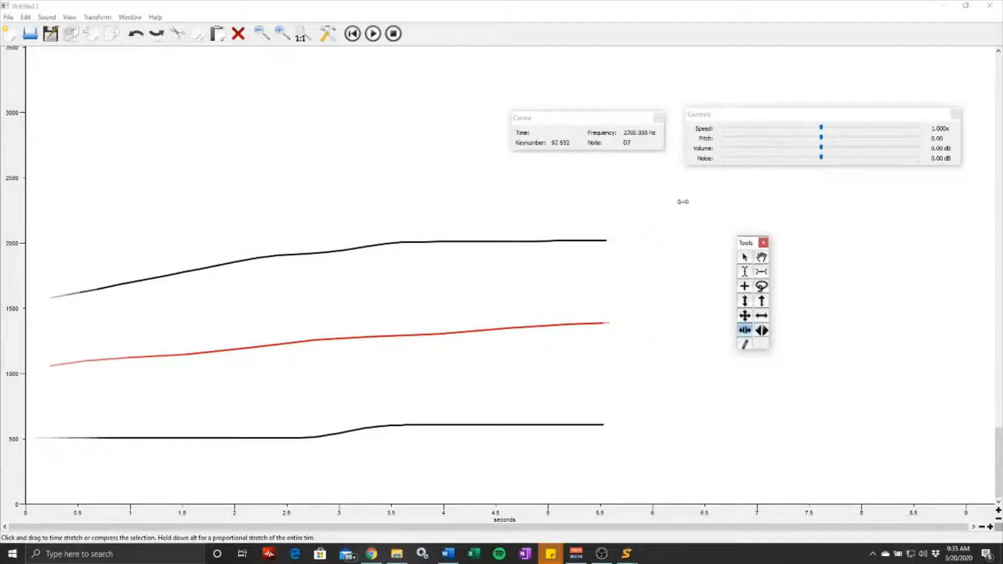
{"action": "left_click", "coordinate": [745, 344]}
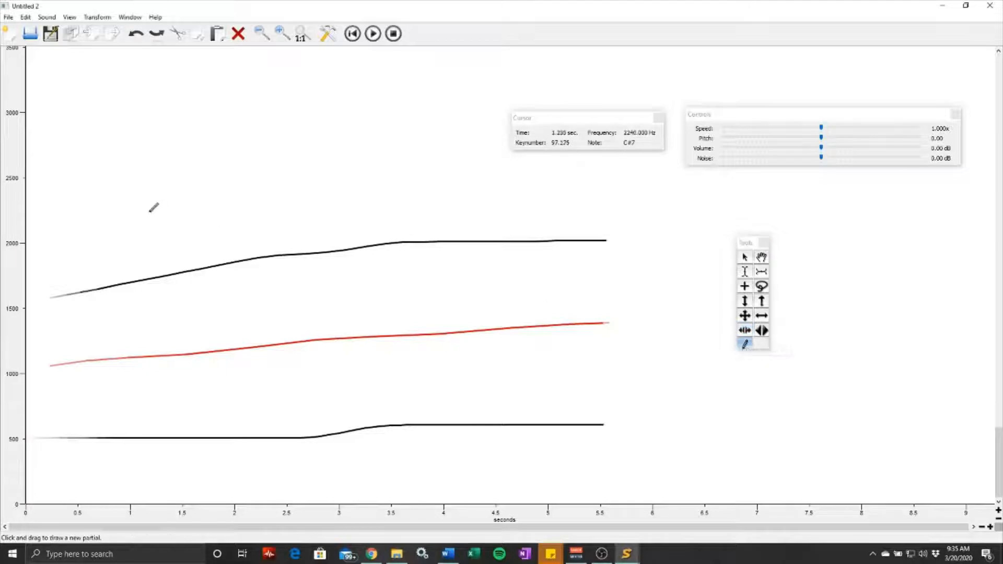
{"action": "mouse_move", "coordinate": [48, 227]}
{"action": "left_mouse_down"}
{"action": "mouse_move", "coordinate": [256, 205]}
{"action": "mouse_move", "coordinate": [594, 198]}
{"action": "left_mouse_up"}
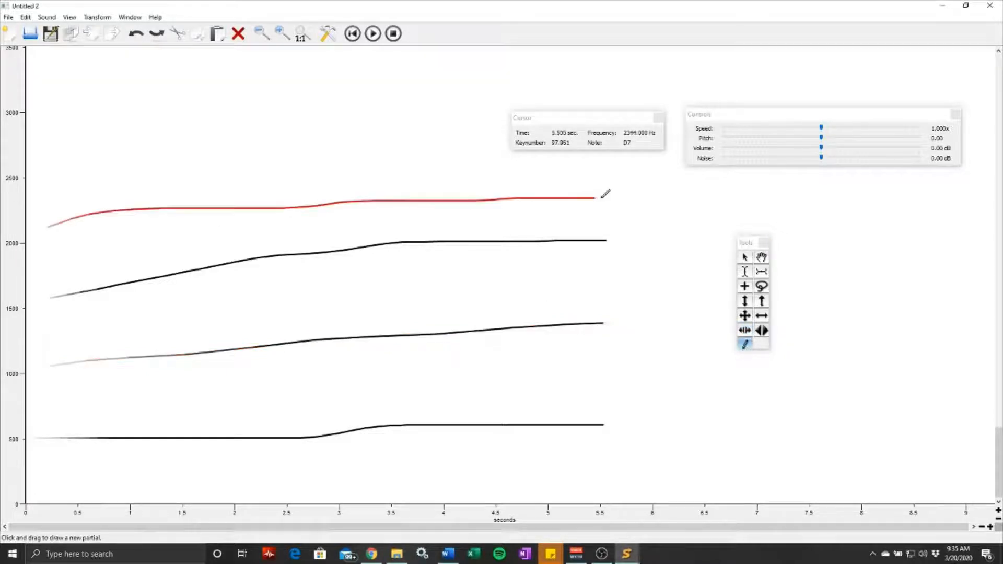
{"action": "key", "text": "space"}
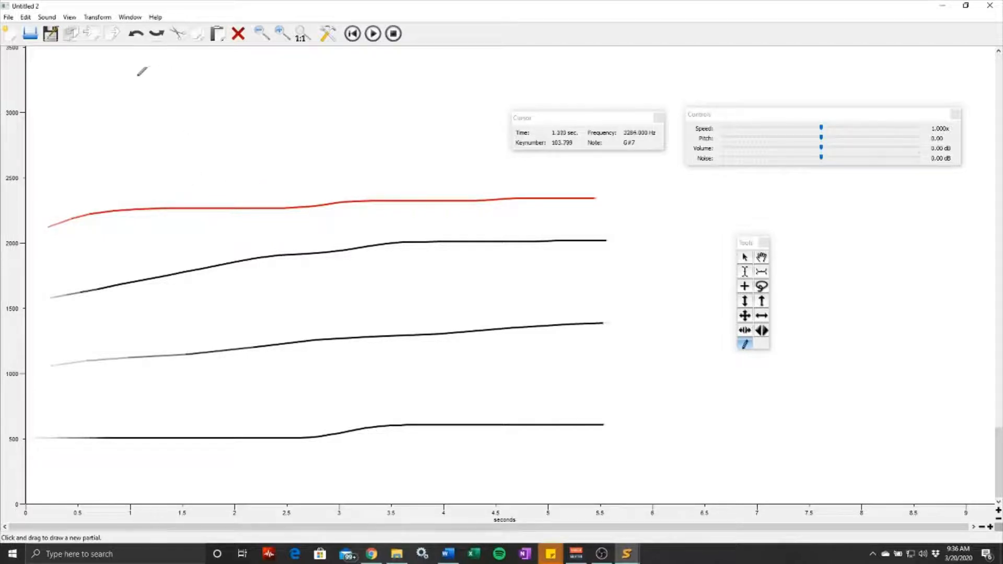
Lower the amplitude of the highest partial with Change Amplitude and play back the sound
{"action": "left_click", "coordinate": [106, 18]}
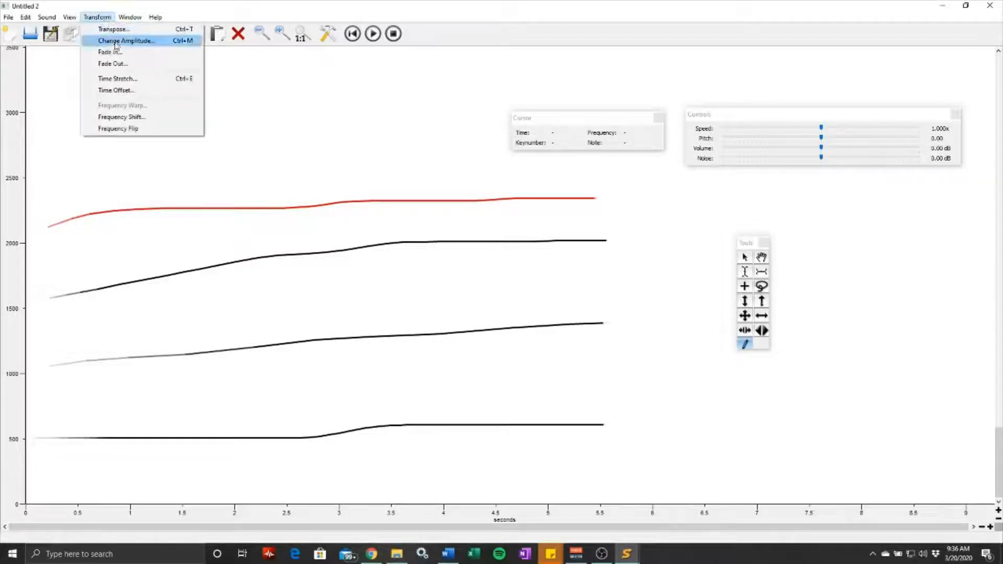
{"action": "left_click", "coordinate": [115, 41]}
{"action": "left_click_drag", "start_coordinate": [485, 246], "coordinate": [707, 229]}
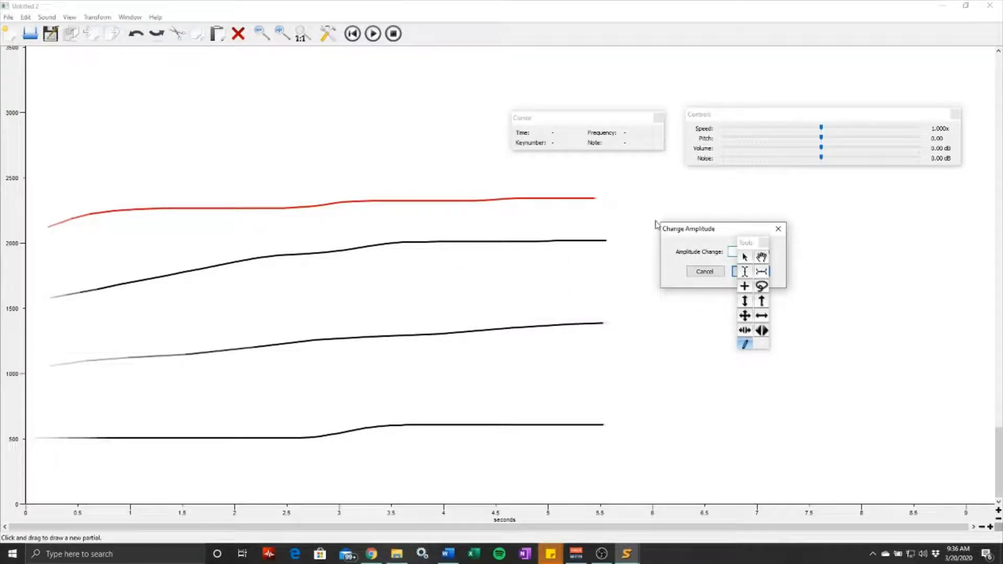
{"action": "left_click_drag", "start_coordinate": [716, 230], "coordinate": [700, 189]}
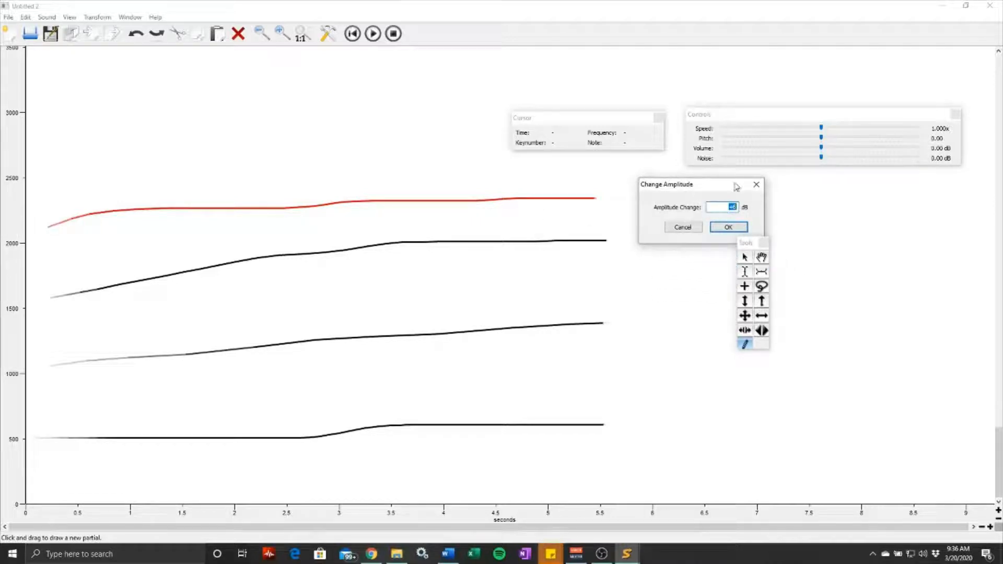
{"action": "key", "text": "BackSpace"}
{"action": "left_click", "coordinate": [728, 226]}
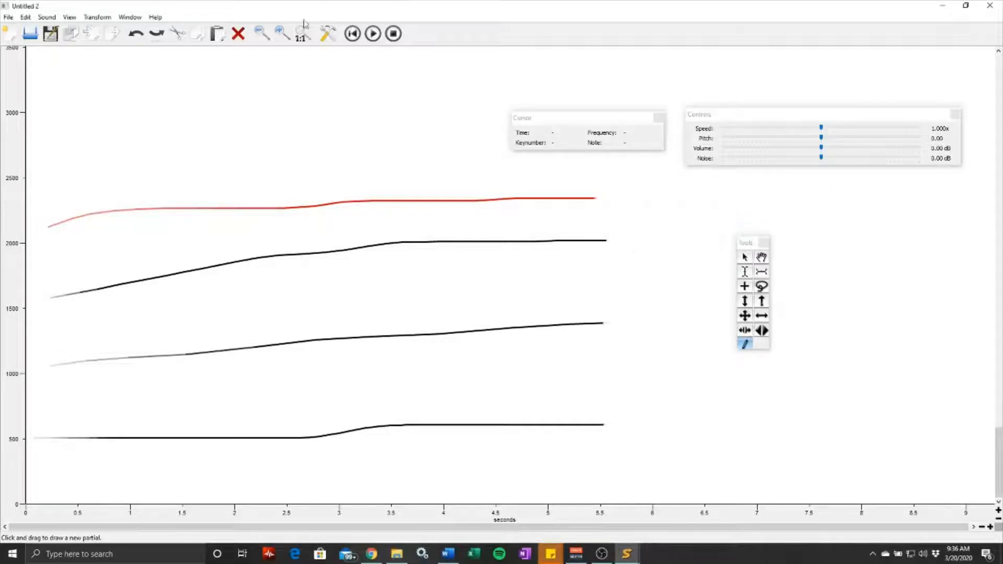
{"action": "left_click", "coordinate": [373, 34]}
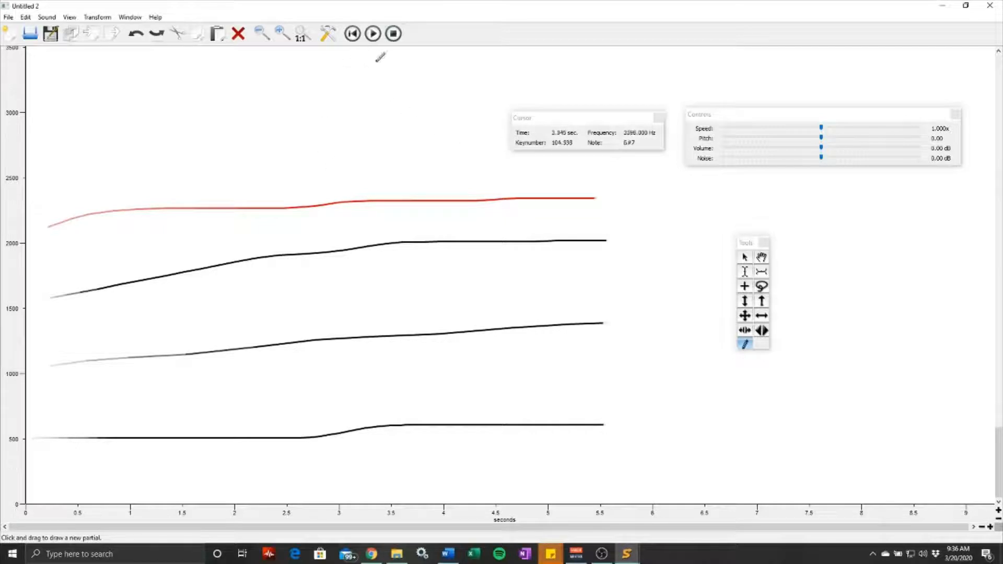
Lower the amplitude of the second-highest partial, near 2000 Hz, with Change Amplitude
{"action": "left_click", "coordinate": [744, 256]}
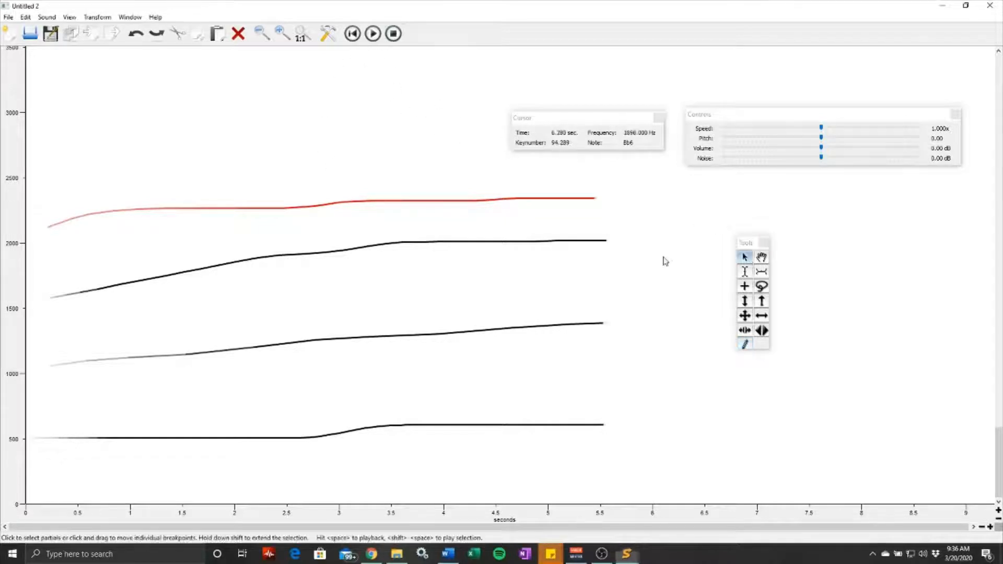
{"action": "left_click", "coordinate": [483, 242]}
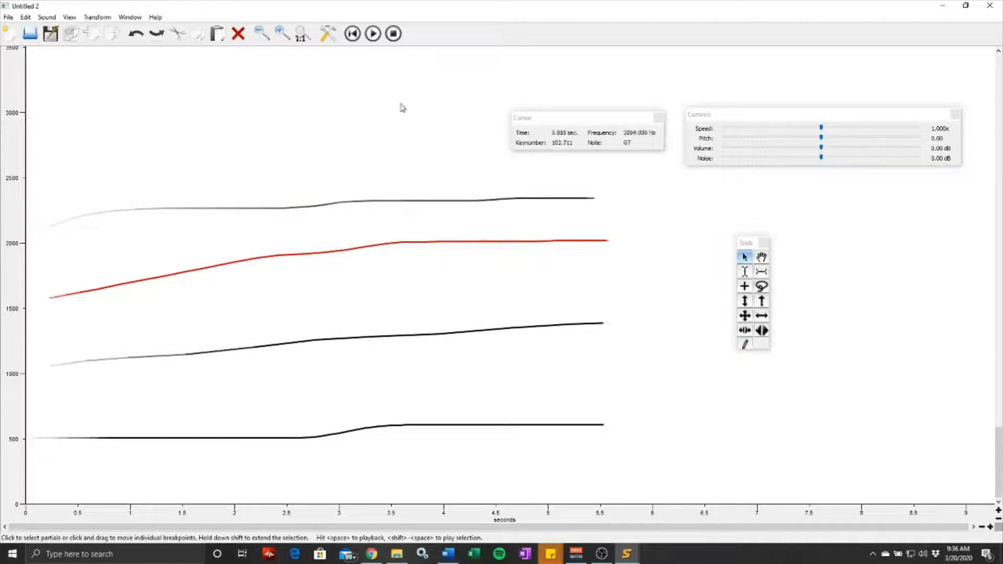
{"action": "left_click", "coordinate": [97, 16]}
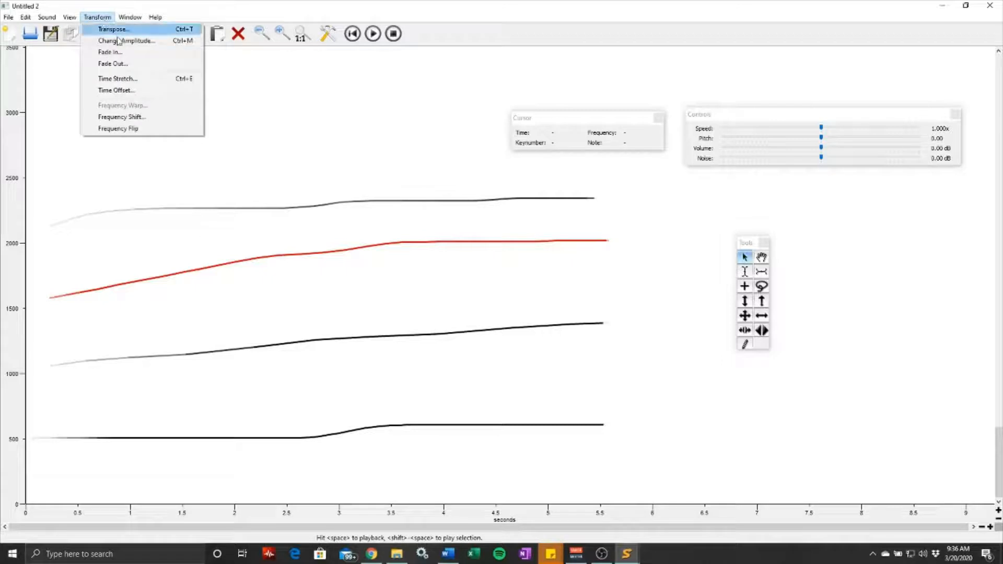
{"action": "left_click", "coordinate": [119, 42]}
{"action": "left_click_drag", "start_coordinate": [519, 251], "coordinate": [438, 112]}
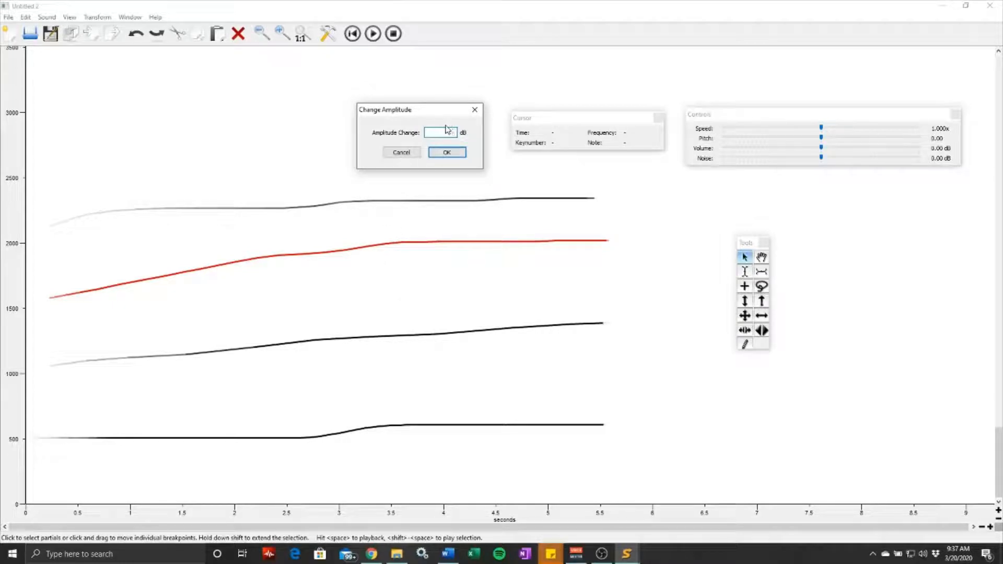
{"action": "left_click", "coordinate": [458, 152]}
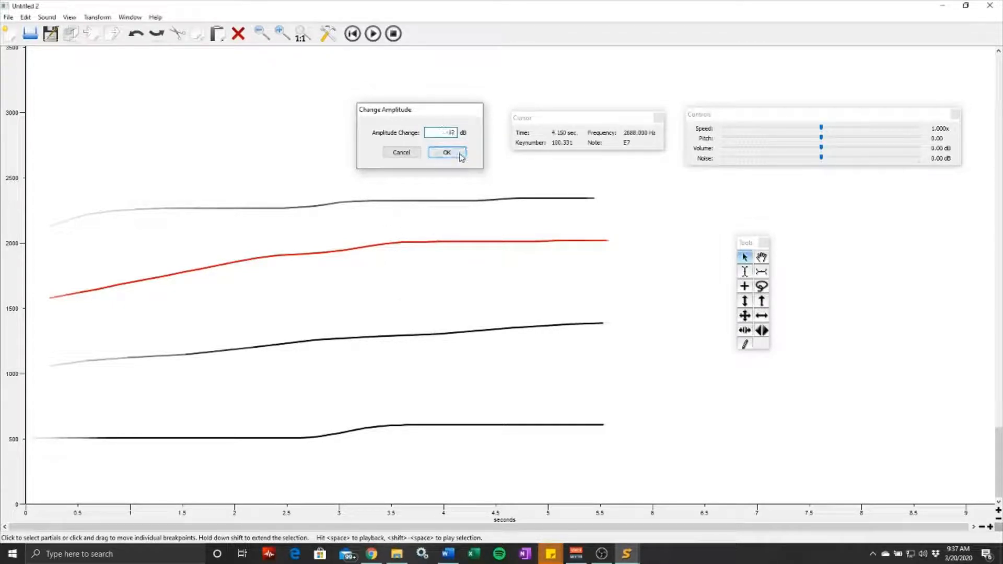
Reduce the amplitude of the partial between 1000 and 1400 Hz by 4 dB and play back the sound
{"action": "left_click", "coordinate": [336, 340]}
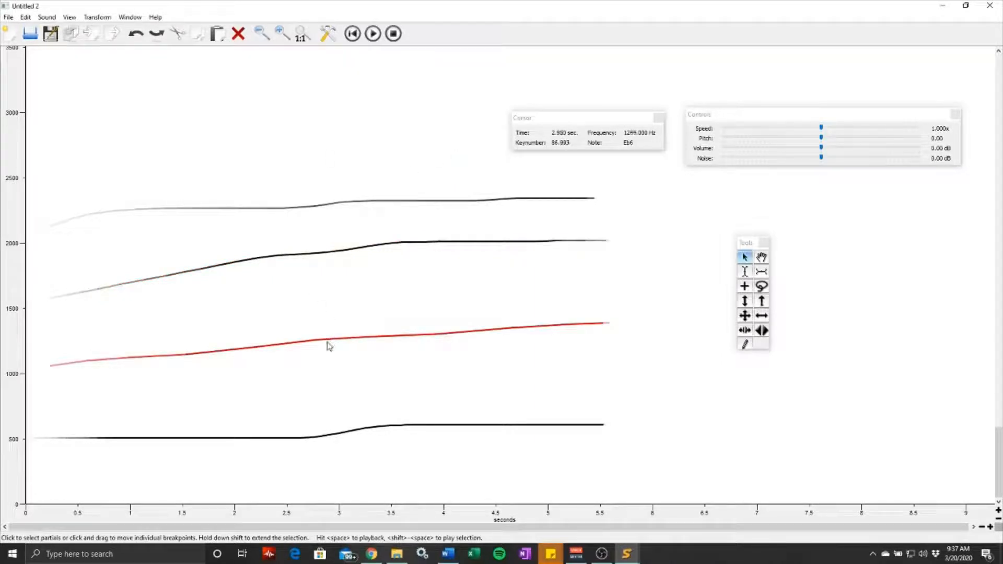
{"action": "key", "text": "ctrl+k"}
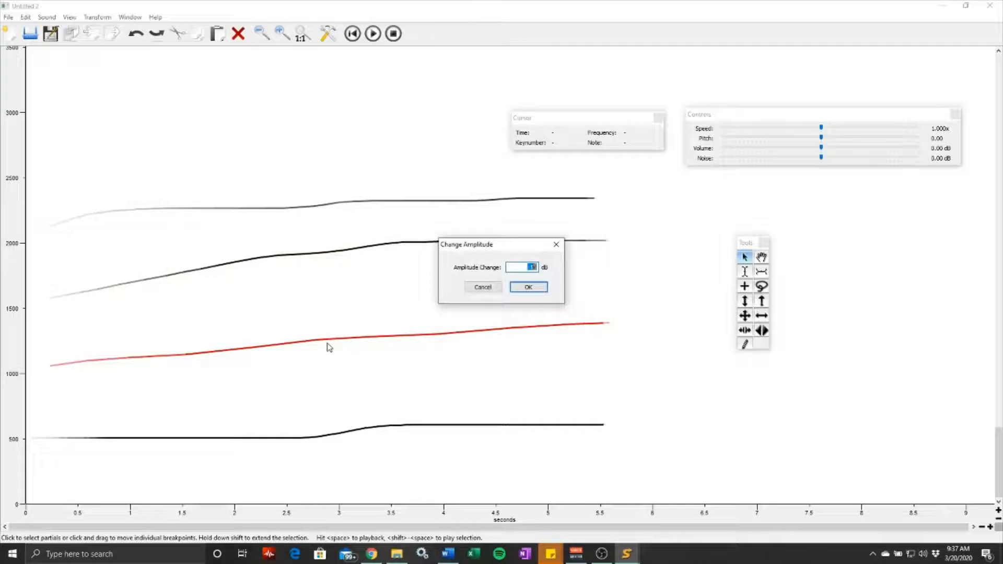
{"action": "type", "text": "4"}
{"action": "left_click", "coordinate": [528, 288]}
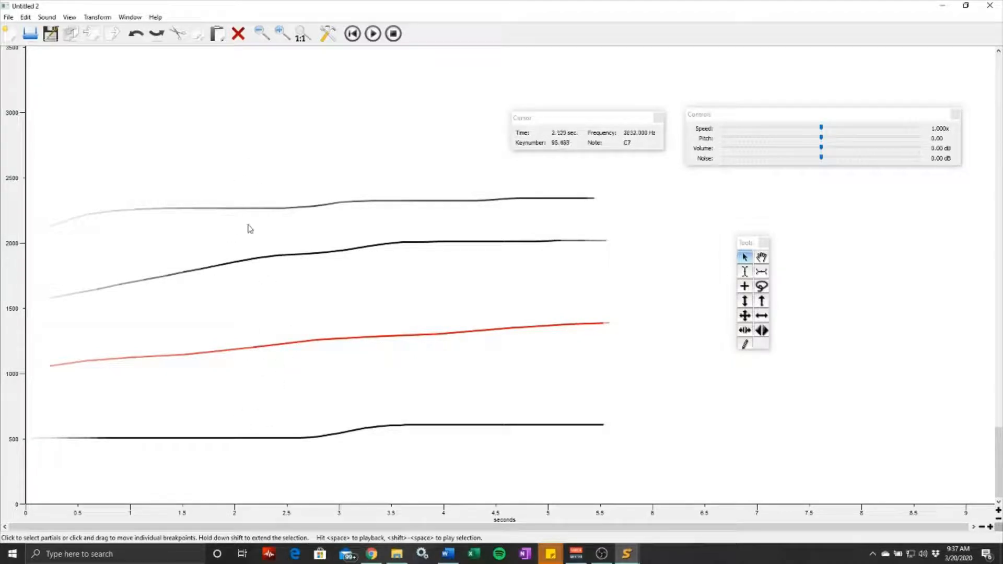
{"action": "left_click", "coordinate": [370, 38]}
Delete all the existing partials and draw one nearly flat partial at about 260 Hz, from about 0.17 to 0.87 s
{"action": "key", "text": "ctrl+a"}
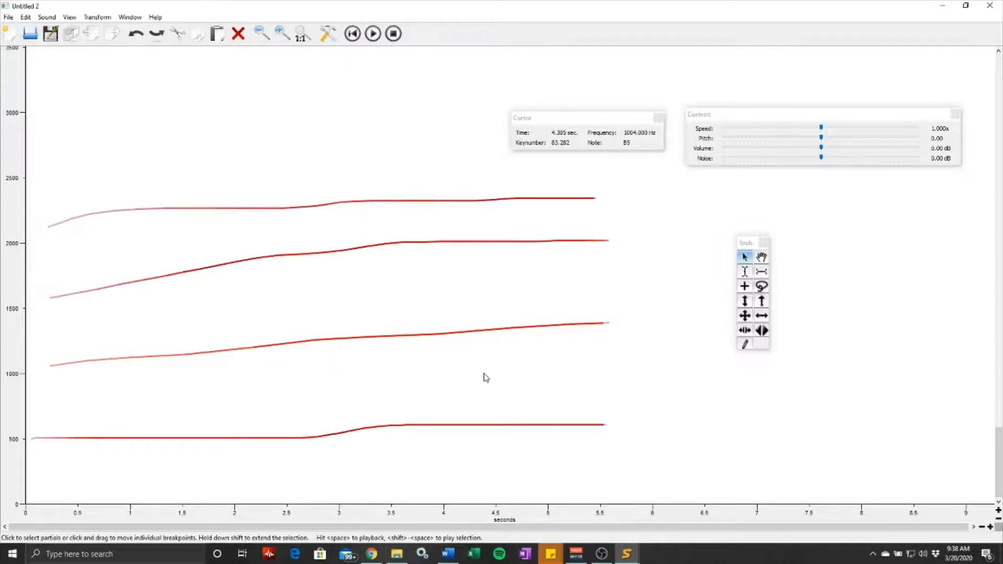
{"action": "key", "text": "Delete"}
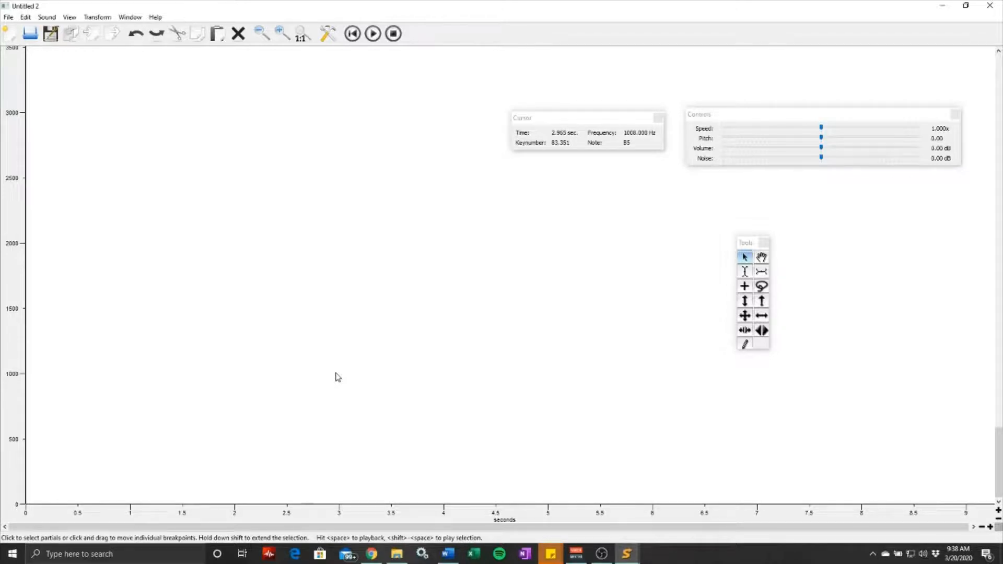
{"action": "key", "text": "ctrl+equal"}
{"action": "key", "text": "ctrl+equal"}
{"action": "key", "text": "ctrl+equal"}
{"action": "key", "text": "ctrl+equal"}
{"action": "key", "text": "ctrl+equal"}
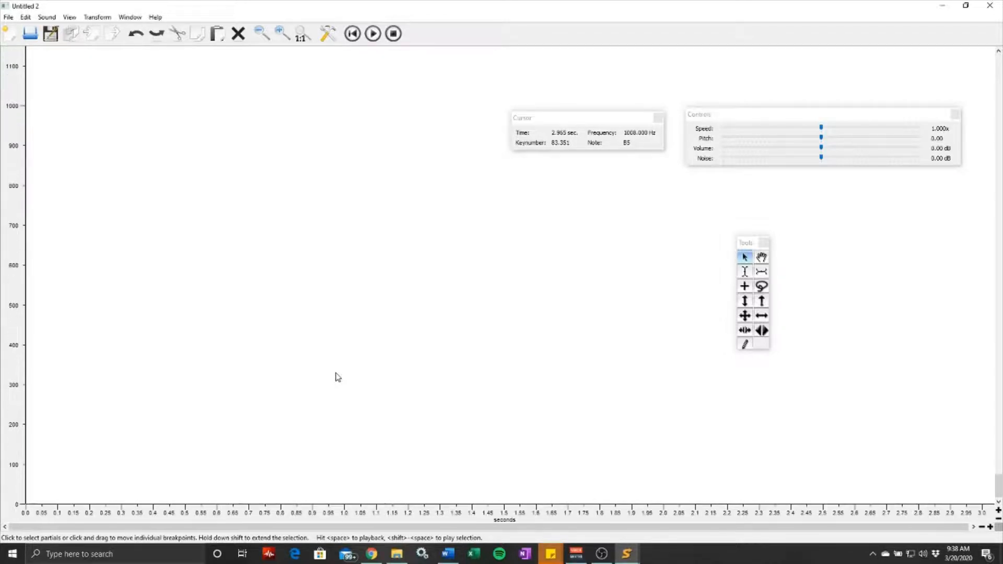
{"action": "key", "text": "ctrl+equal"}
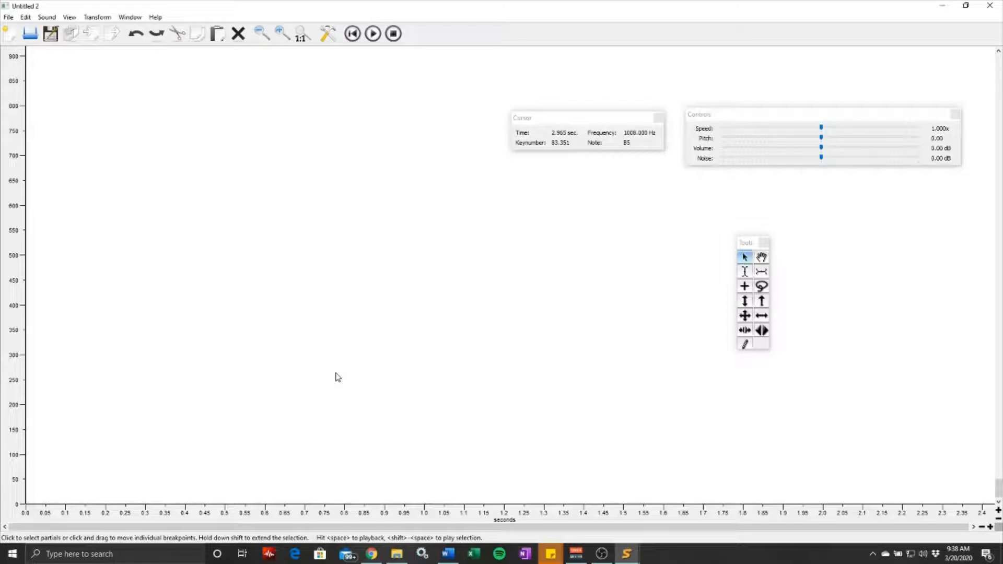
{"action": "key", "text": "ctrl+equal"}
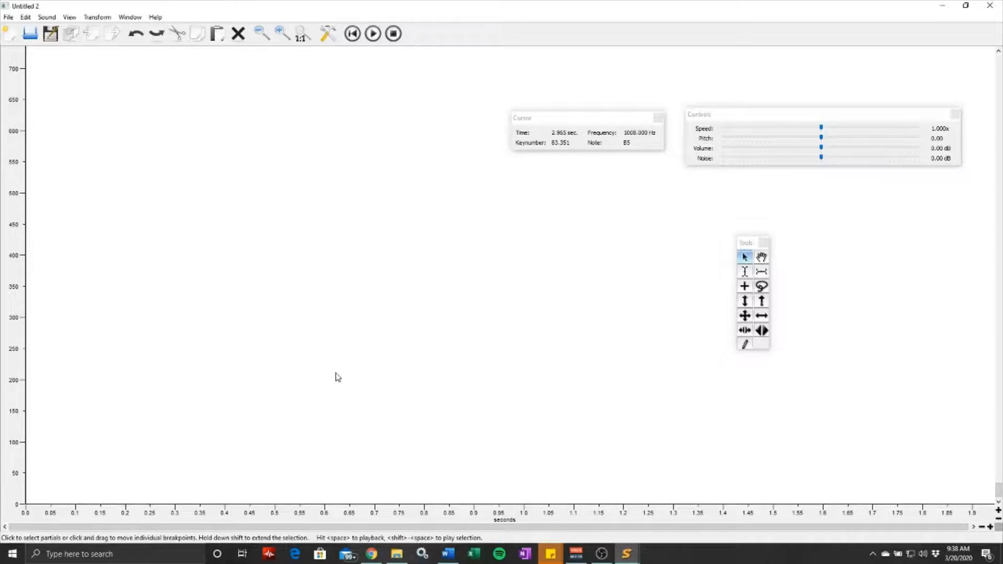
{"action": "left_click", "coordinate": [744, 344]}
{"action": "left_click_drag", "start_coordinate": [108, 342], "coordinate": [466, 335]}
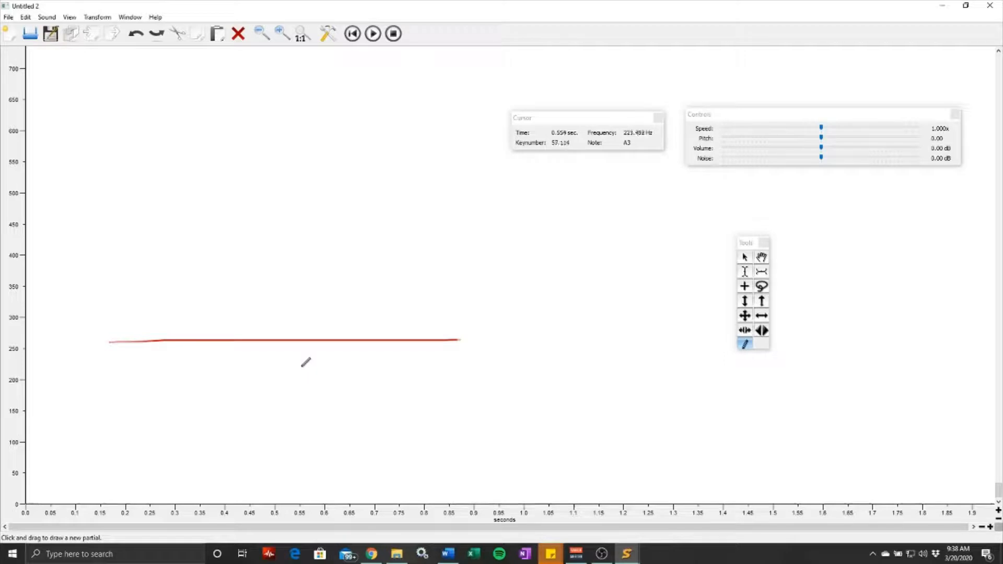
Pull a single breakpoint of the partial near 0.52 s down to about 205 Hz and undo the change
{"action": "key", "text": "ctrl+plus"}
{"action": "key", "text": "ctrl+plus"}
{"action": "key", "text": "ctrl+plus"}
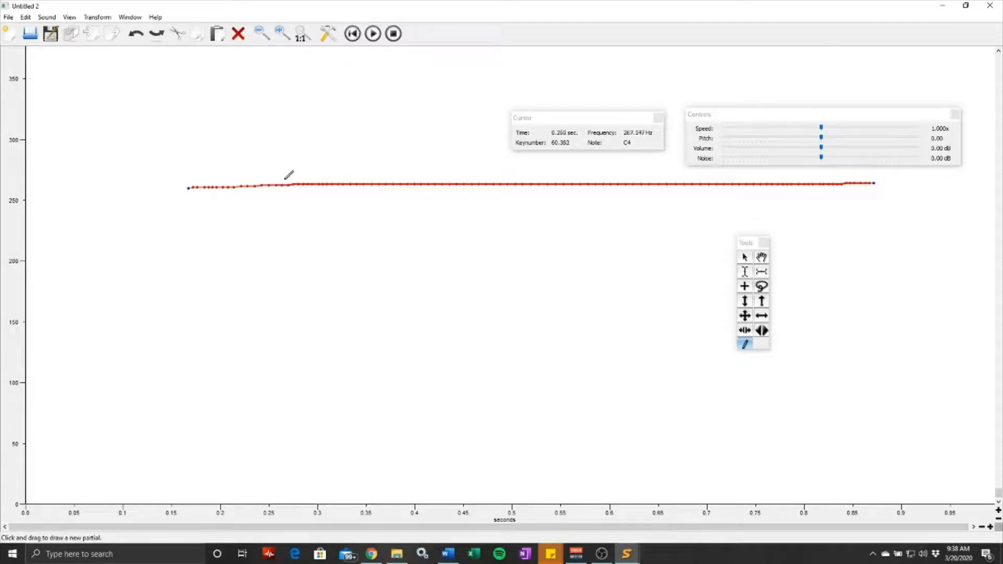
{"action": "left_click", "coordinate": [745, 257]}
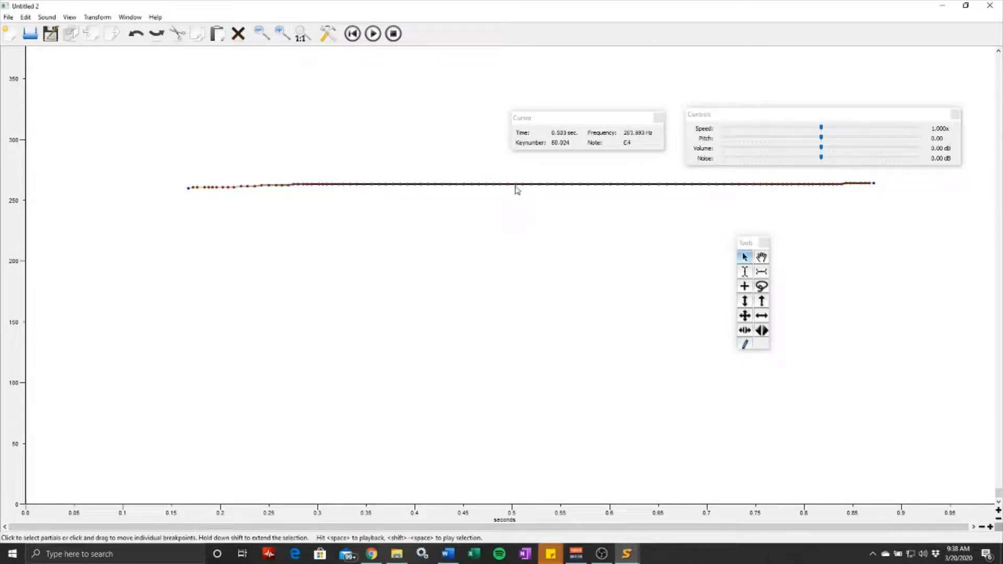
{"action": "left_click_drag", "start_coordinate": [516, 187], "coordinate": [536, 259]}
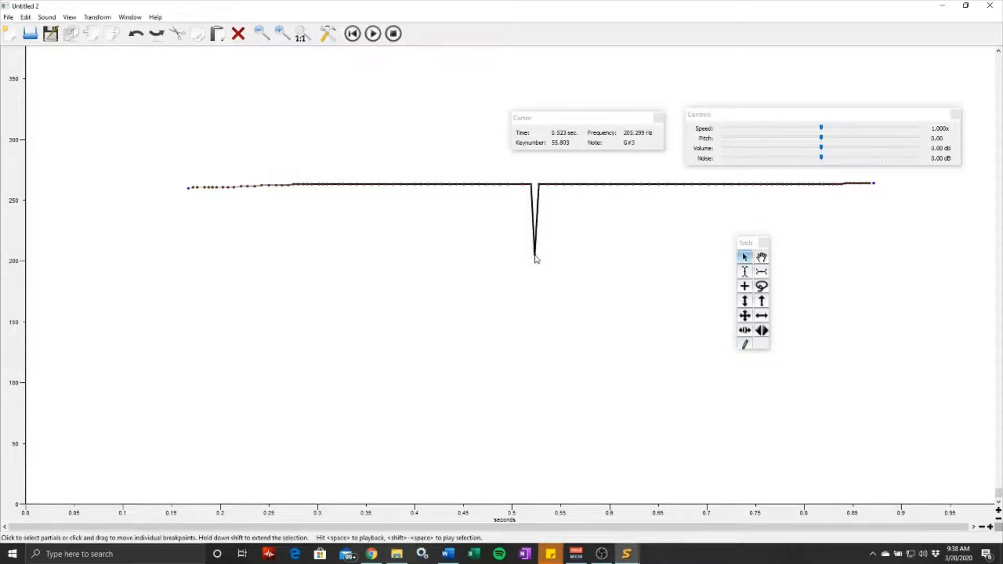
{"action": "key", "text": "ctrl+z"}
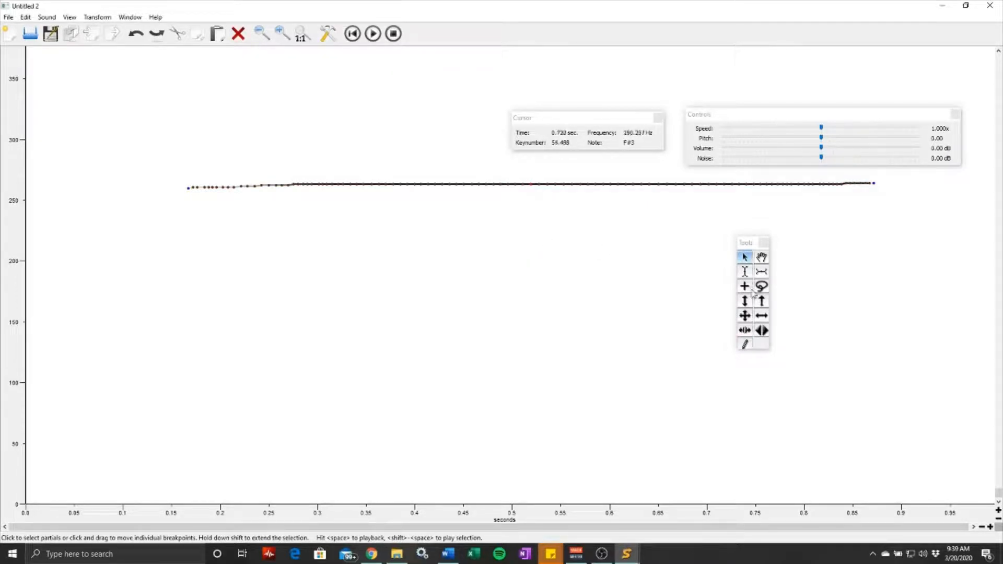
Select the time region from about 0.43 to 0.53 s, try moving it down from a breakpoint near 0.49 s, and undo the move
{"action": "left_click", "coordinate": [744, 271]}
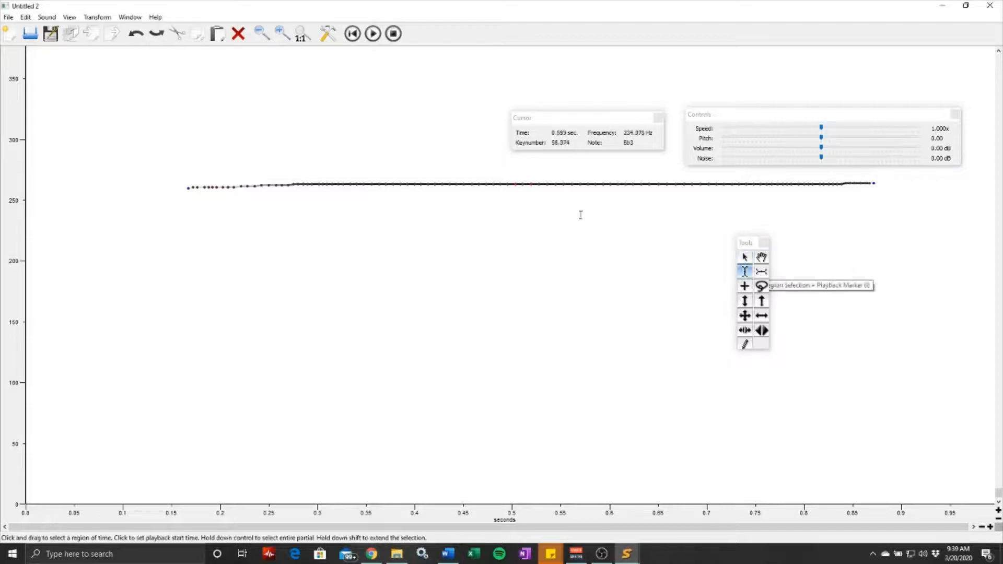
{"action": "left_click_drag", "start_coordinate": [447, 186], "coordinate": [542, 192]}
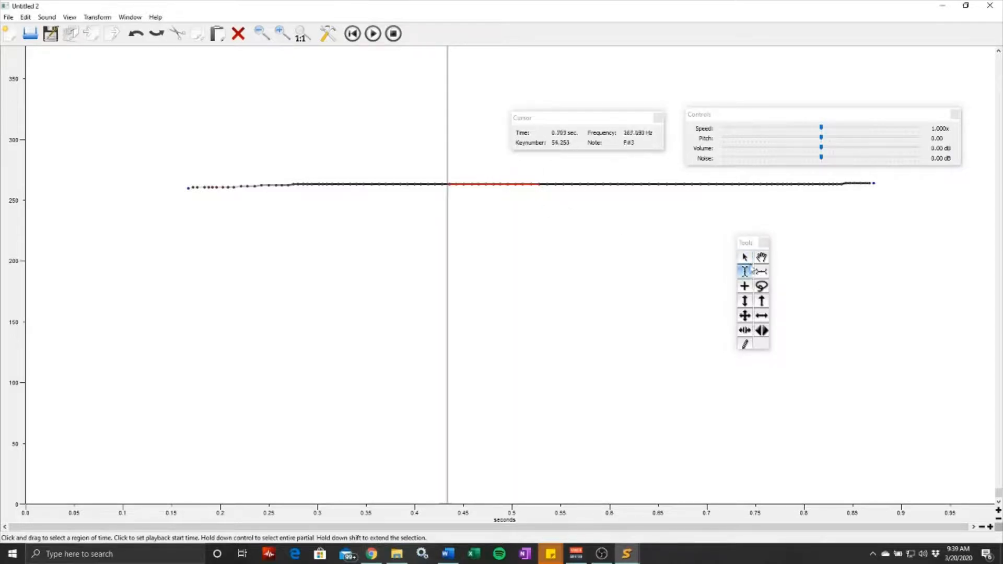
{"action": "left_click", "coordinate": [745, 257]}
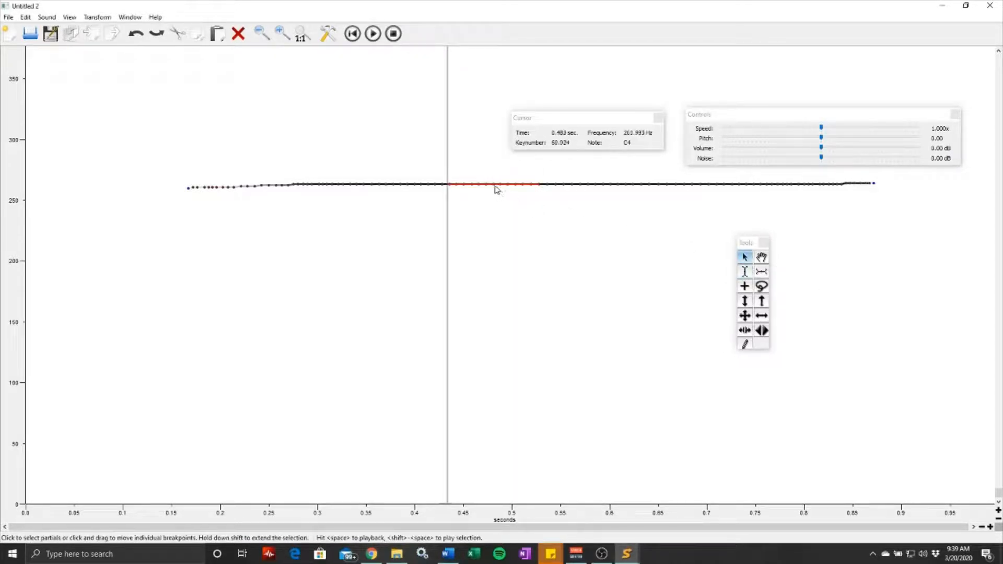
{"action": "left_click_drag", "start_coordinate": [496, 189], "coordinate": [503, 226]}
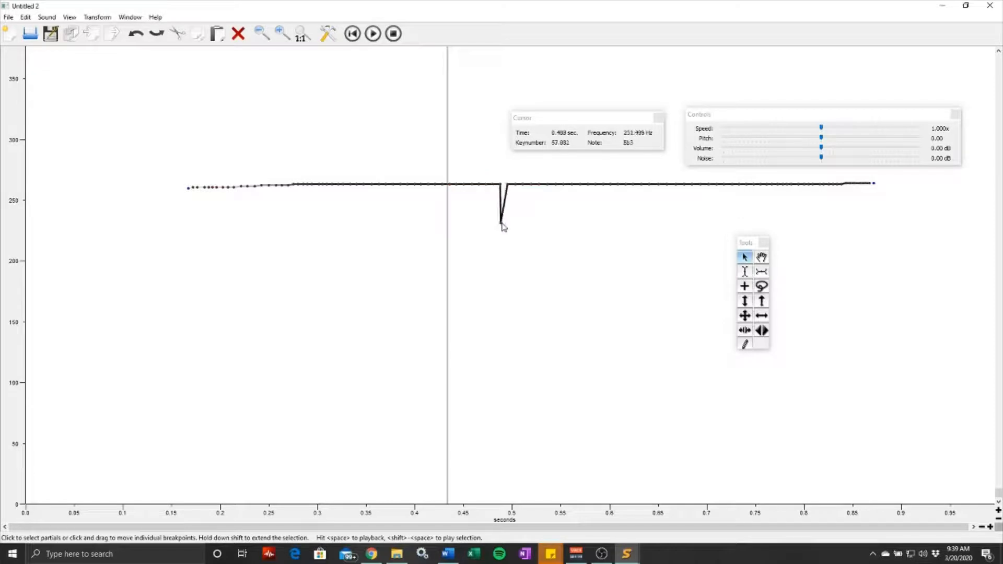
{"action": "key", "text": "ctrl+z"}
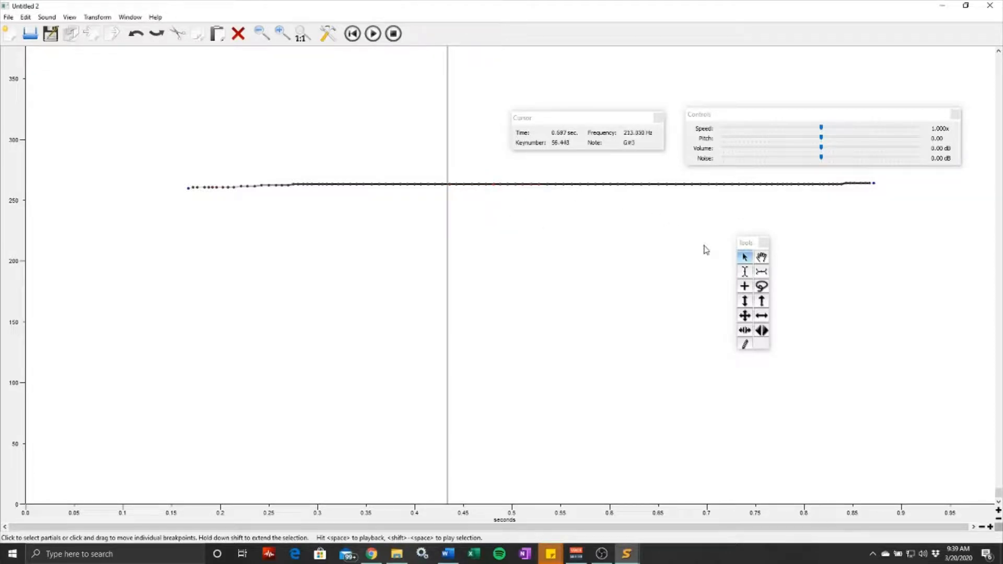
Select the partial's breakpoints between about 0.43 and 0.55 s with a rectangular selection and clear the selection
{"action": "left_click", "coordinate": [745, 286]}
{"action": "left_click_drag", "start_coordinate": [446, 156], "coordinate": [562, 226]}
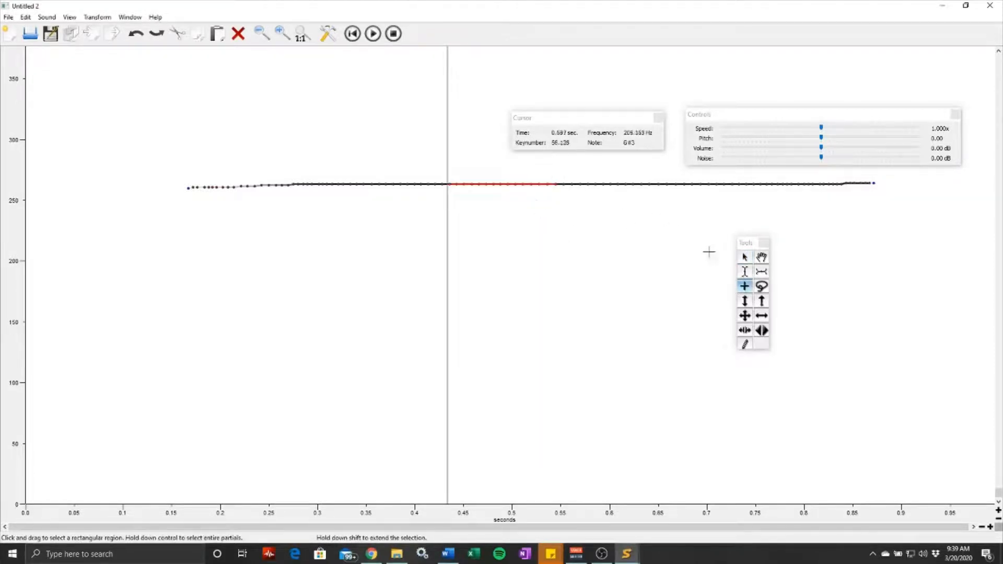
{"action": "left_click", "coordinate": [743, 257]}
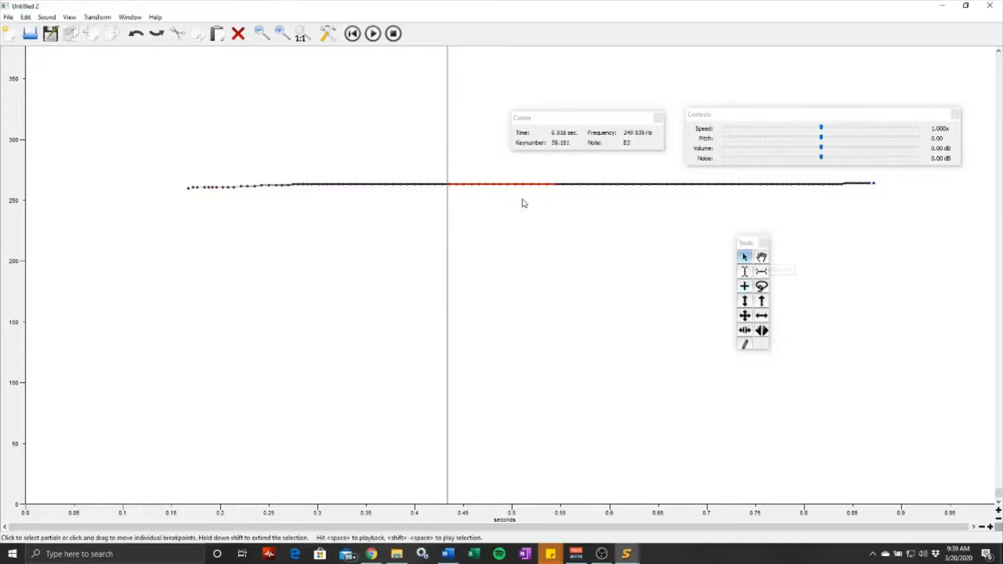
{"action": "left_click", "coordinate": [511, 234]}
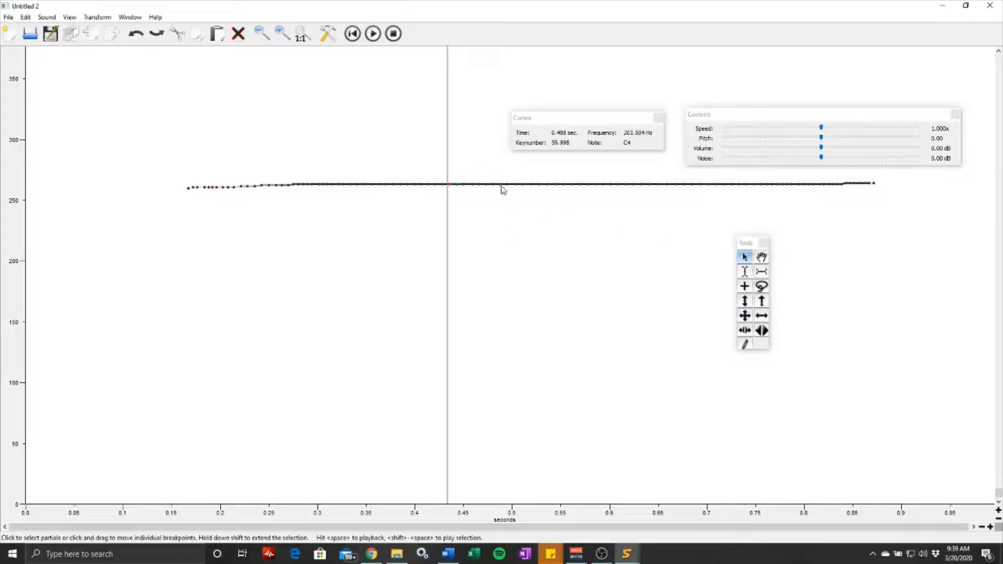
Try moving rectangle-selected breakpoints by pulling those near 0.51 and 0.55 s down to about 215 and 220 Hz, and undo both moves
{"action": "left_click", "coordinate": [744, 286]}
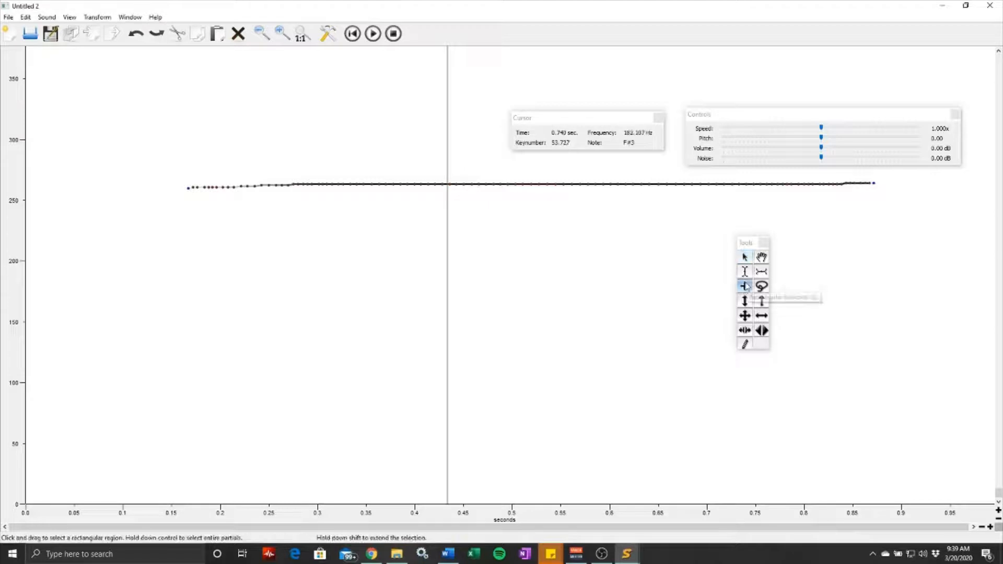
{"action": "left_click_drag", "start_coordinate": [473, 157], "coordinate": [555, 223]}
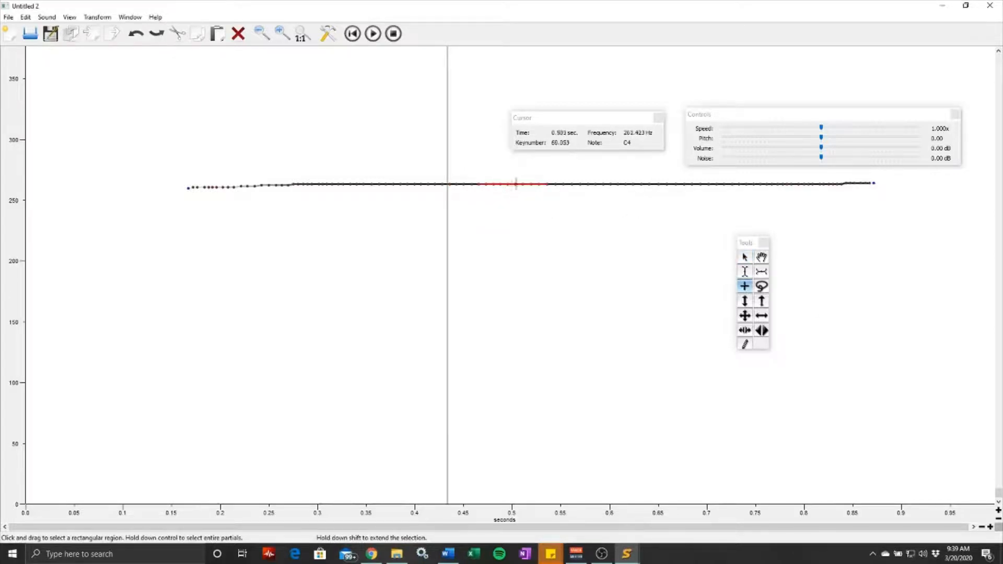
{"action": "left_click_drag", "start_coordinate": [516, 183], "coordinate": [516, 222]}
{"action": "left_click_drag", "start_coordinate": [484, 161], "coordinate": [602, 201]}
{"action": "left_click", "coordinate": [745, 257]}
{"action": "left_click_drag", "start_coordinate": [517, 185], "coordinate": [523, 242]}
{"action": "left_click_drag", "start_coordinate": [563, 184], "coordinate": [566, 235]}
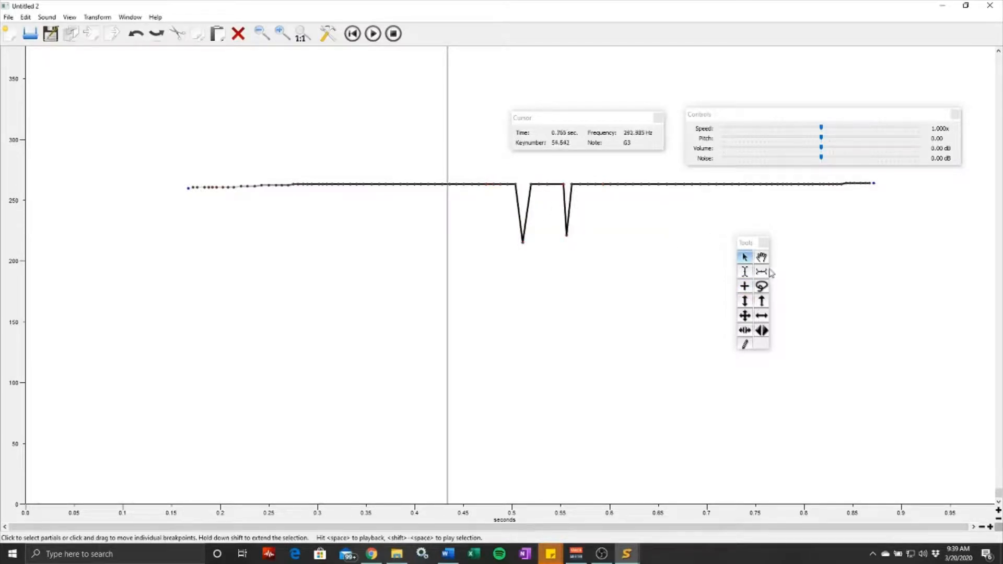
{"action": "key", "text": "ctrl+z"}
{"action": "key", "text": "ctrl+z"}
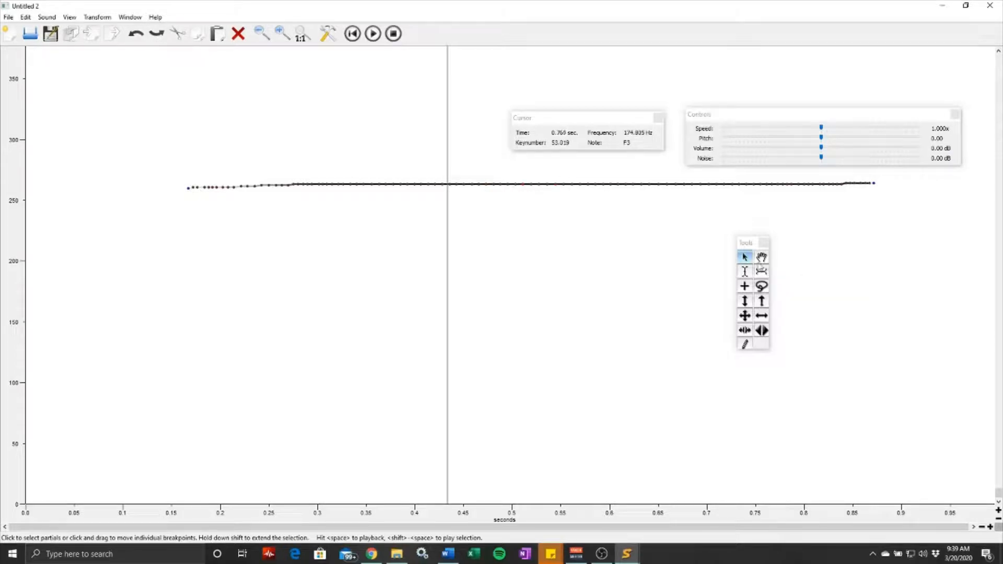
Frequency-shift the breakpoints between about 0.46 and 0.55 s down to about 250 Hz, and pull the breakpoint near 0.61 s to about 245 Hz
{"action": "left_click", "coordinate": [744, 271]}
{"action": "left_click_drag", "start_coordinate": [471, 196], "coordinate": [555, 208]}
{"action": "left_click", "coordinate": [744, 301]}
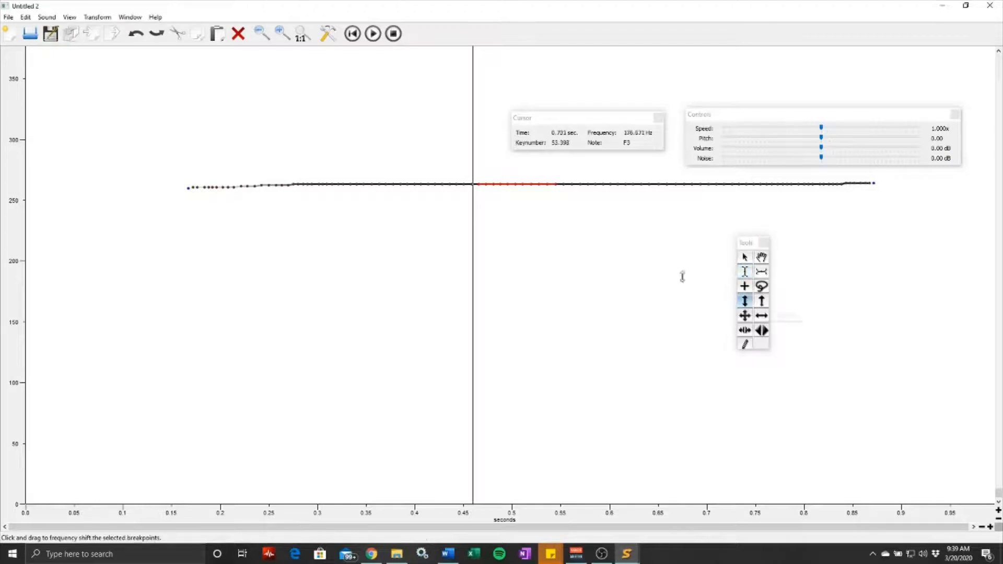
{"action": "mouse_move", "coordinate": [513, 193]}
{"action": "left_mouse_down"}
{"action": "mouse_move", "coordinate": [514, 223]}
{"action": "mouse_move", "coordinate": [515, 201]}
{"action": "left_mouse_up"}
{"action": "left_click", "coordinate": [745, 257]}
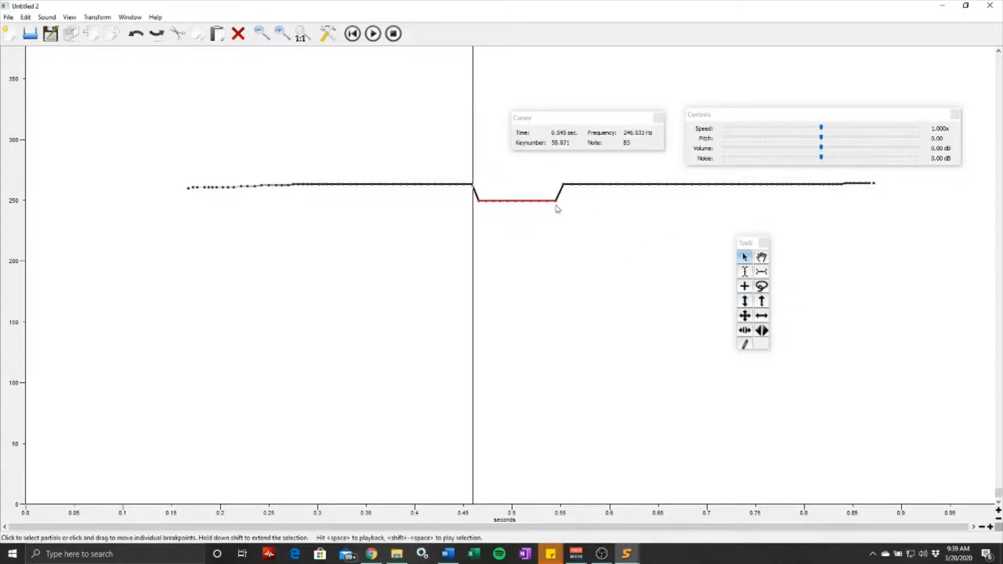
{"action": "left_click", "coordinate": [623, 193]}
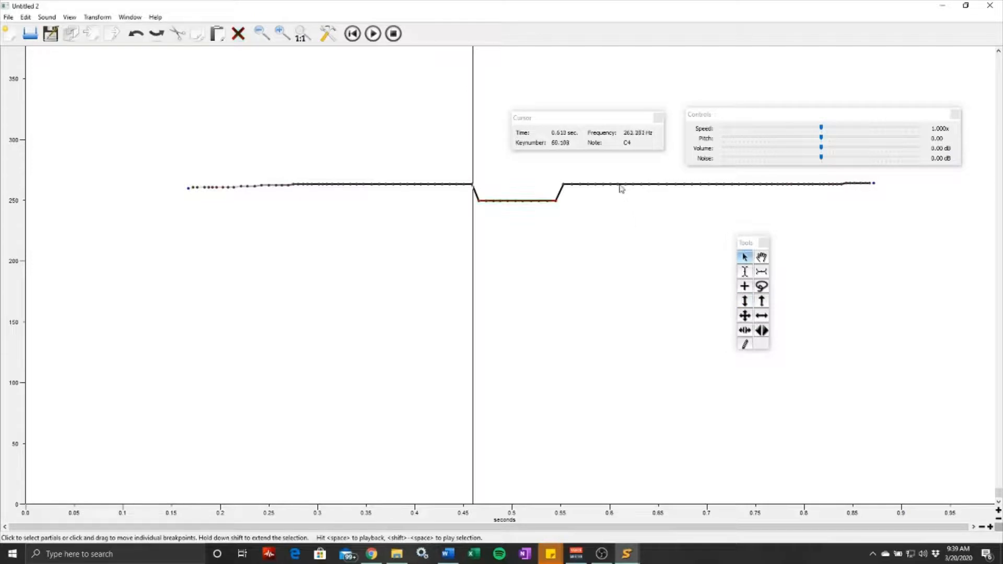
{"action": "left_click_drag", "start_coordinate": [619, 185], "coordinate": [619, 207]}
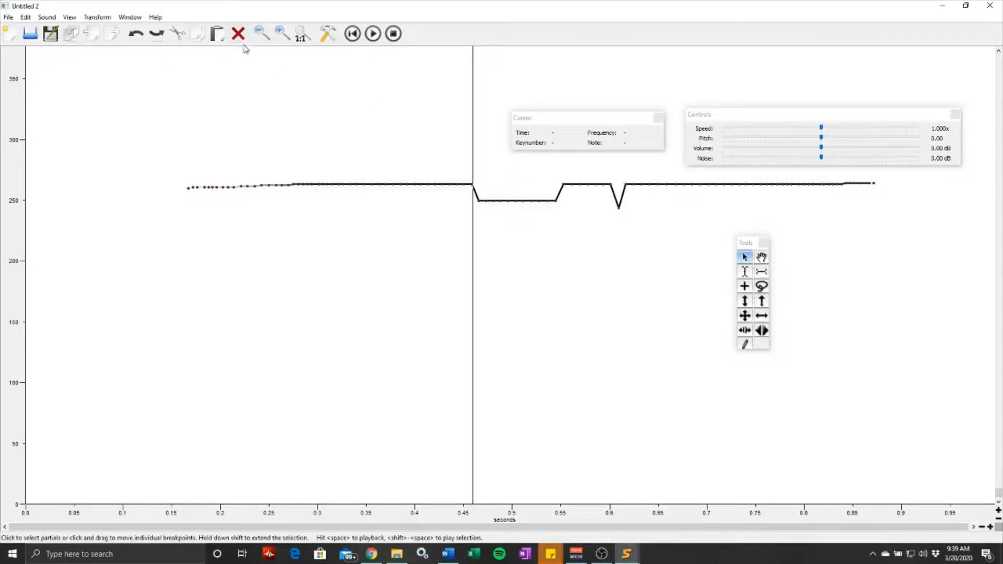
Play the altered partial from about 0.15 s and undo both frequency changes
{"action": "key", "text": "space"}
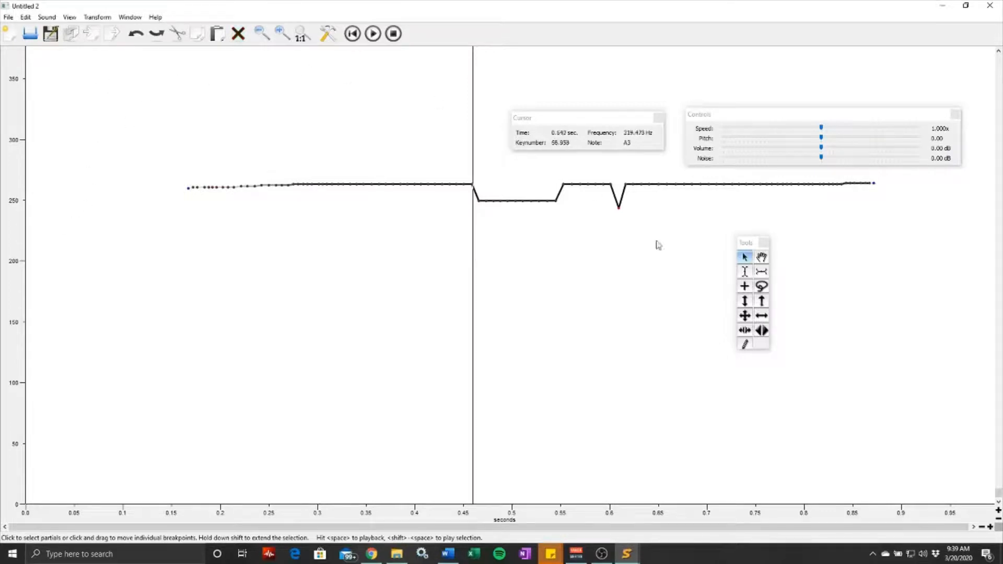
{"action": "left_click", "coordinate": [744, 271]}
{"action": "left_click", "coordinate": [173, 113]}
{"action": "key", "text": "space"}
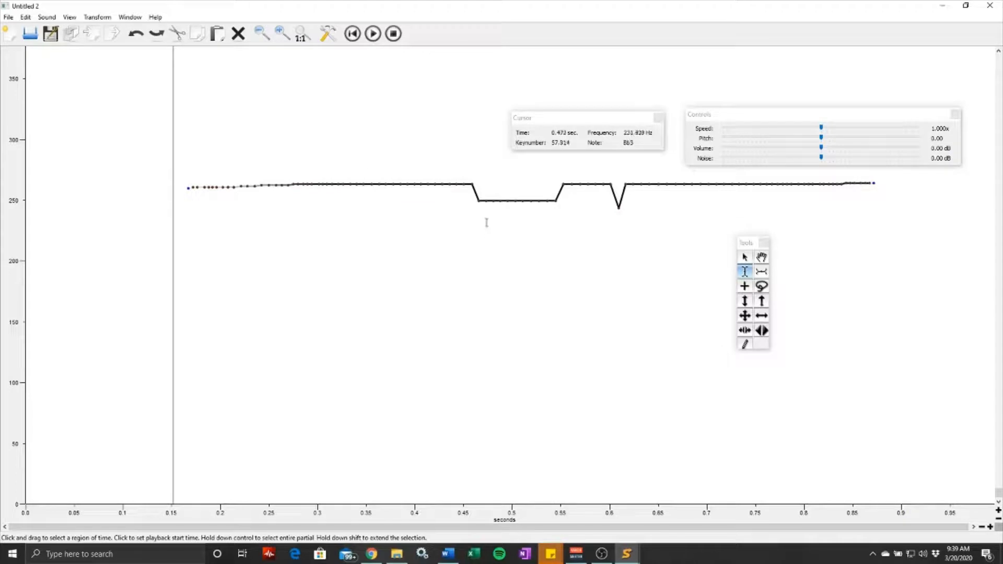
{"action": "key", "text": "ctrl+z"}
{"action": "key", "text": "ctrl+z"}
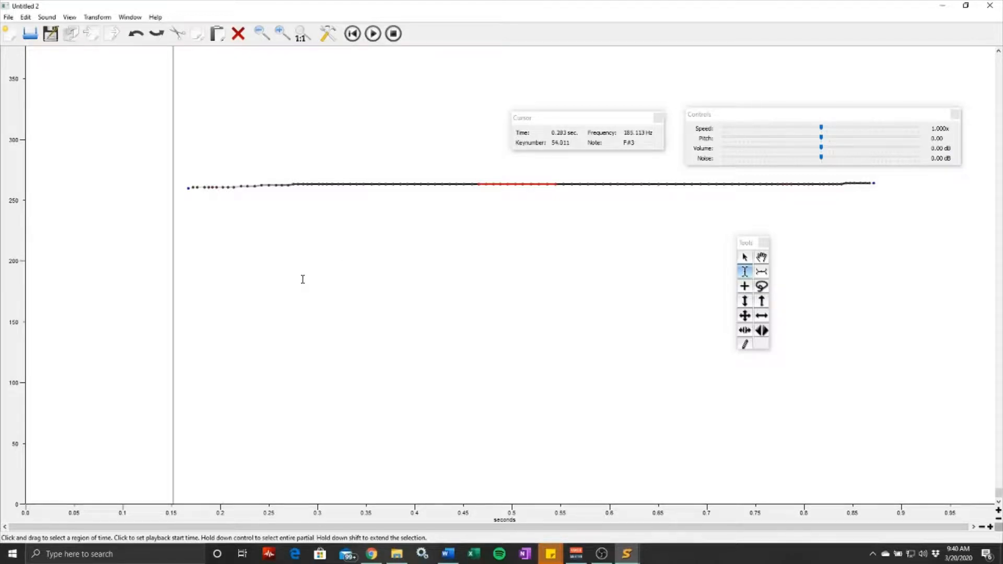
Draw a long rising partial from about 2850 Hz at 1.2 s to about 4700 Hz at 10.5 s
{"action": "left_click", "coordinate": [367, 373]}
{"action": "scroll", "coordinate": [784, 463], "scroll_direction": "up", "scroll_amount": 2}
{"action": "scroll", "coordinate": [784, 464], "scroll_direction": "down", "scroll_amount": 8}
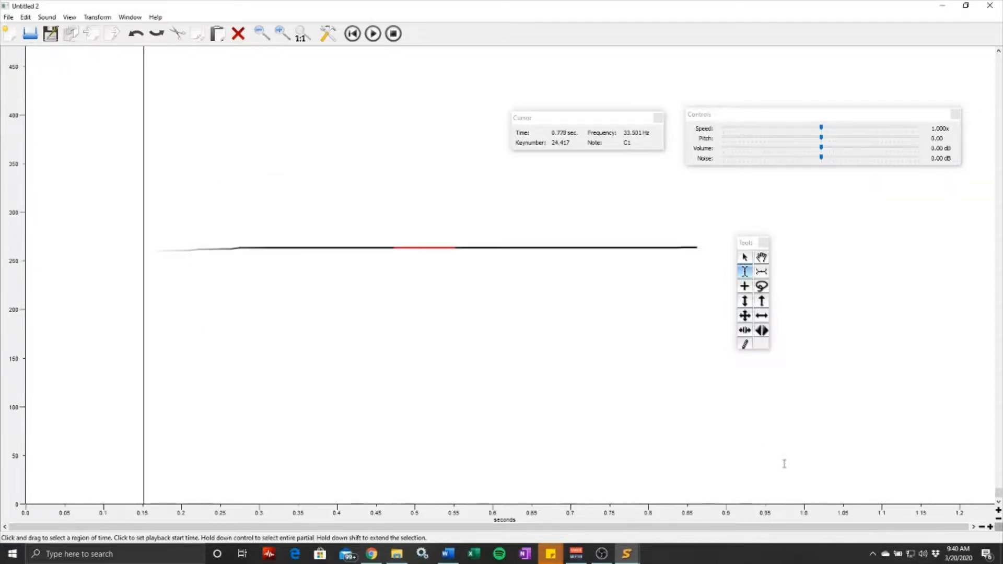
{"action": "scroll", "coordinate": [784, 463], "scroll_direction": "down", "scroll_amount": 6}
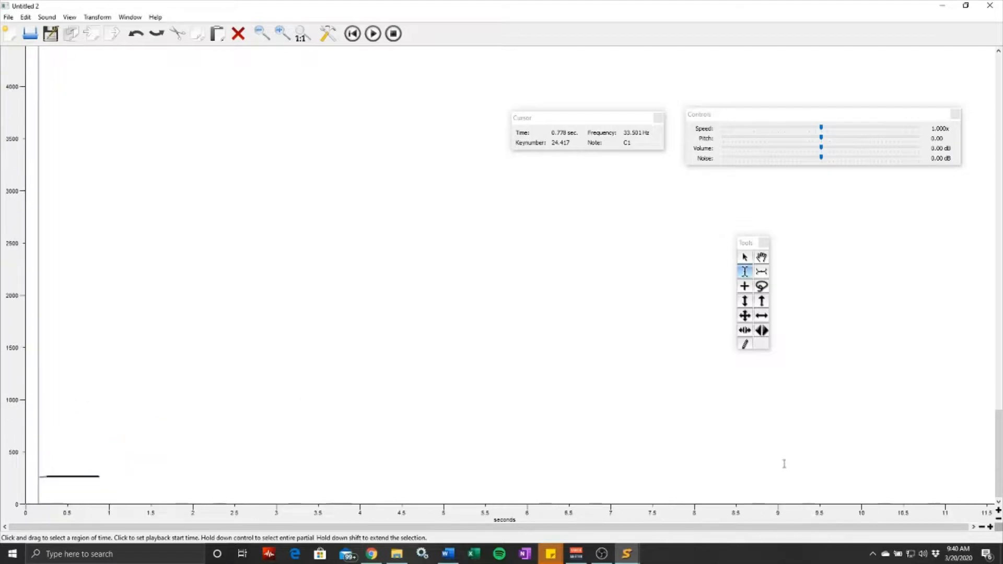
{"action": "scroll", "coordinate": [784, 464], "scroll_direction": "down", "scroll_amount": 2}
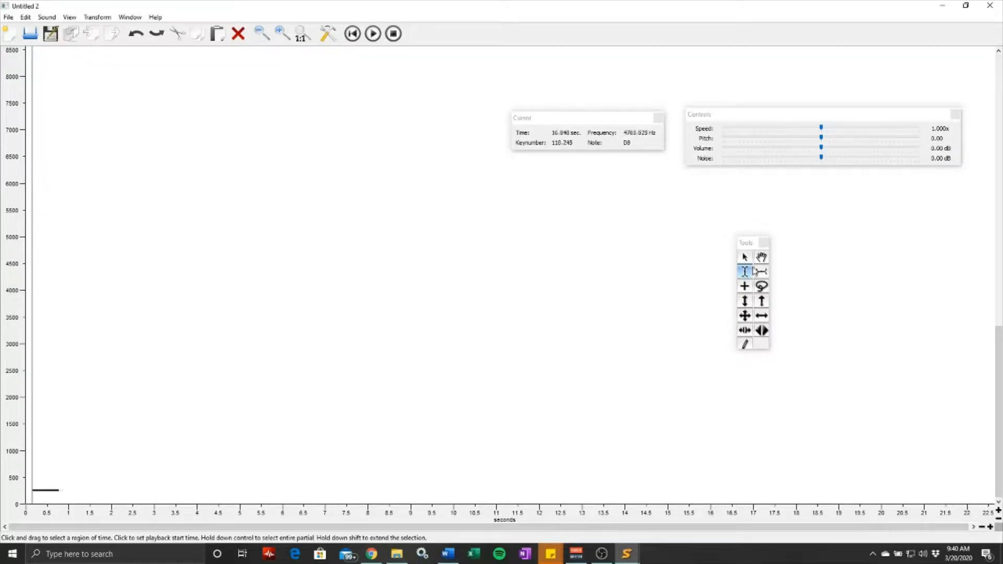
{"action": "left_click", "coordinate": [745, 344]}
{"action": "left_click_drag", "start_coordinate": [78, 352], "coordinate": [488, 250]}
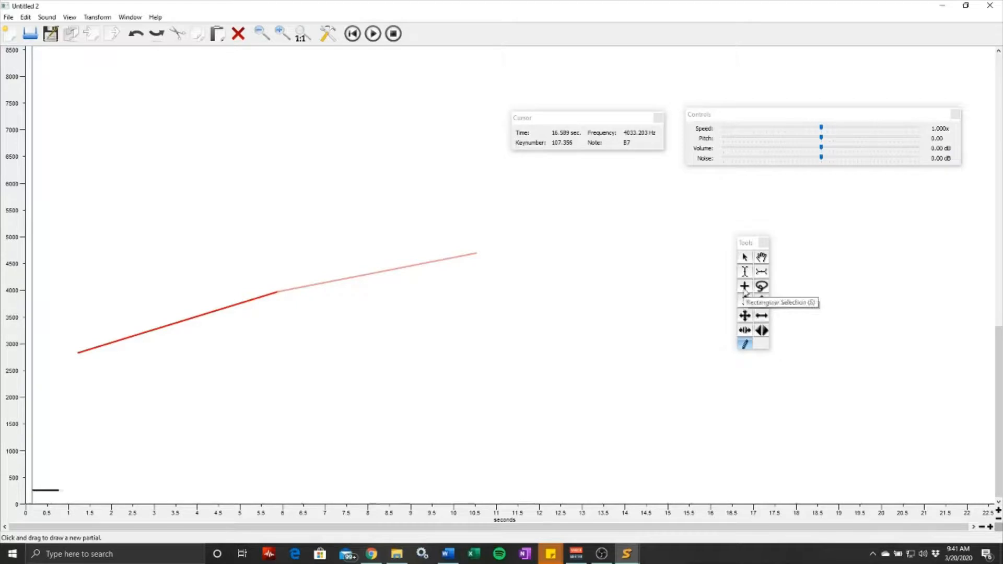
{"action": "scroll", "coordinate": [408, 383], "scroll_direction": "up", "scroll_amount": 4}
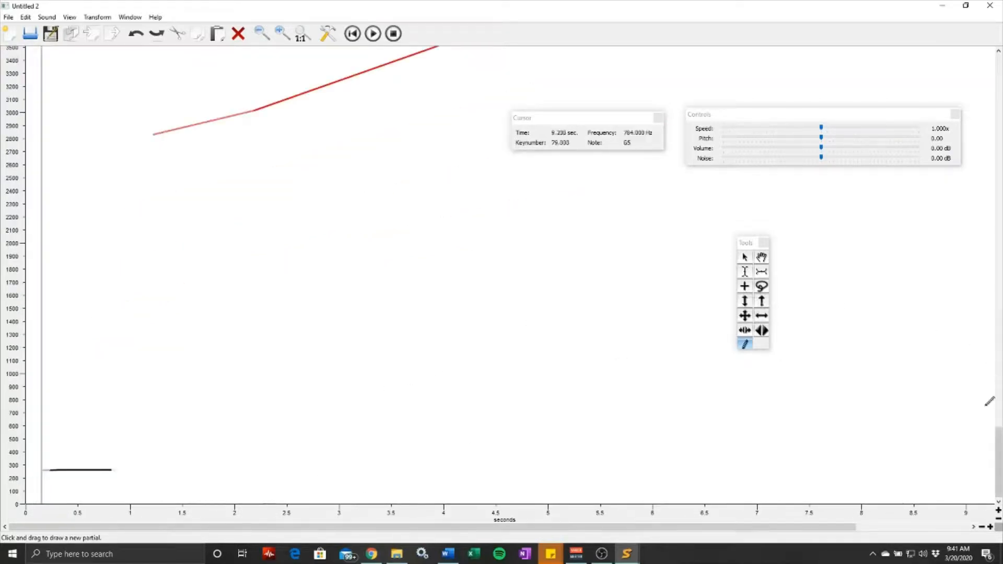
{"action": "left_click_drag", "start_coordinate": [997, 447], "coordinate": [997, 407]}
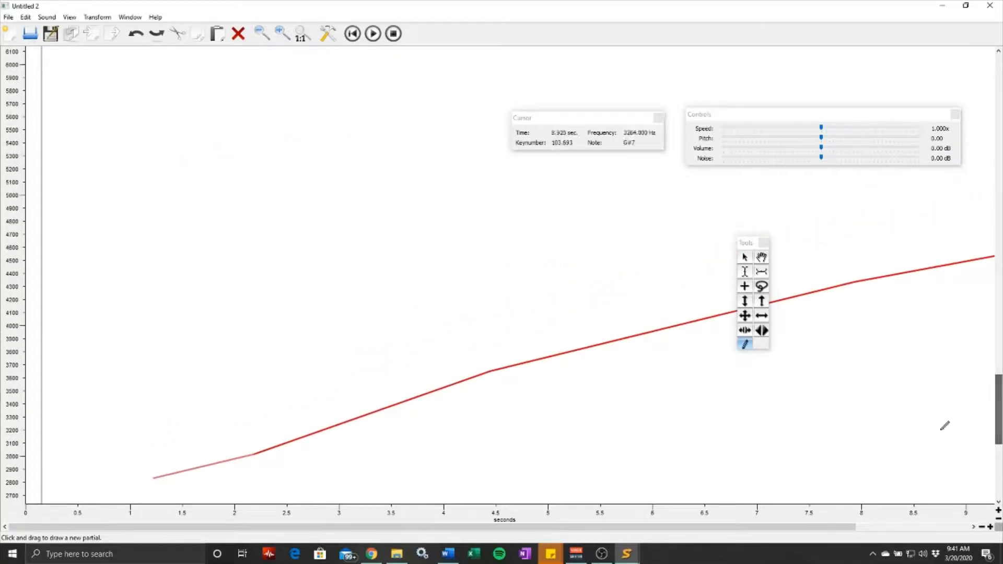
Draw four short, steep partials at about 2, 5.5, 7 and 13.5 s, between about 13600 and 6800 Hz
{"action": "left_click_drag", "start_coordinate": [595, 527], "coordinate": [713, 525]}
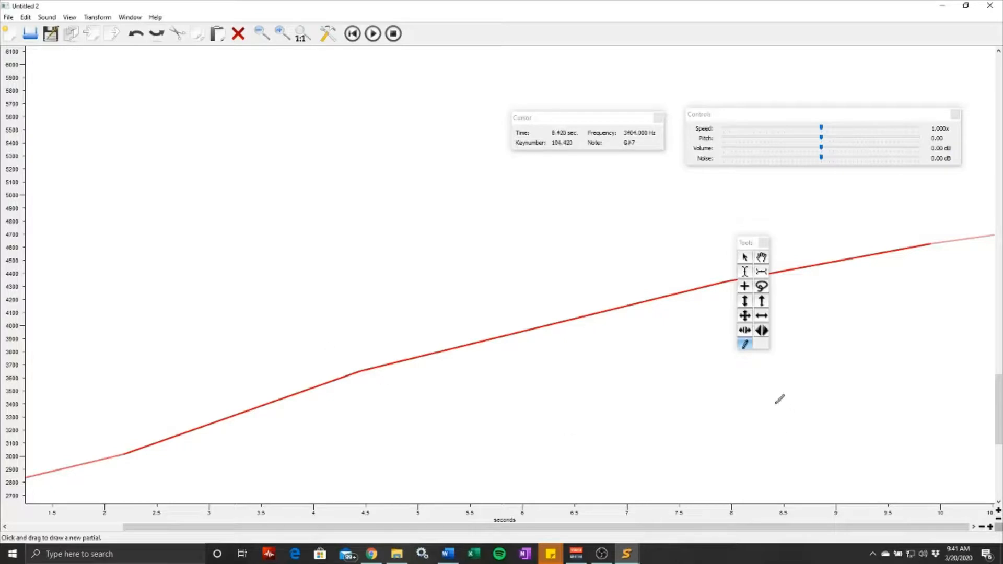
{"action": "scroll", "coordinate": [779, 399], "scroll_direction": "down", "scroll_amount": 5}
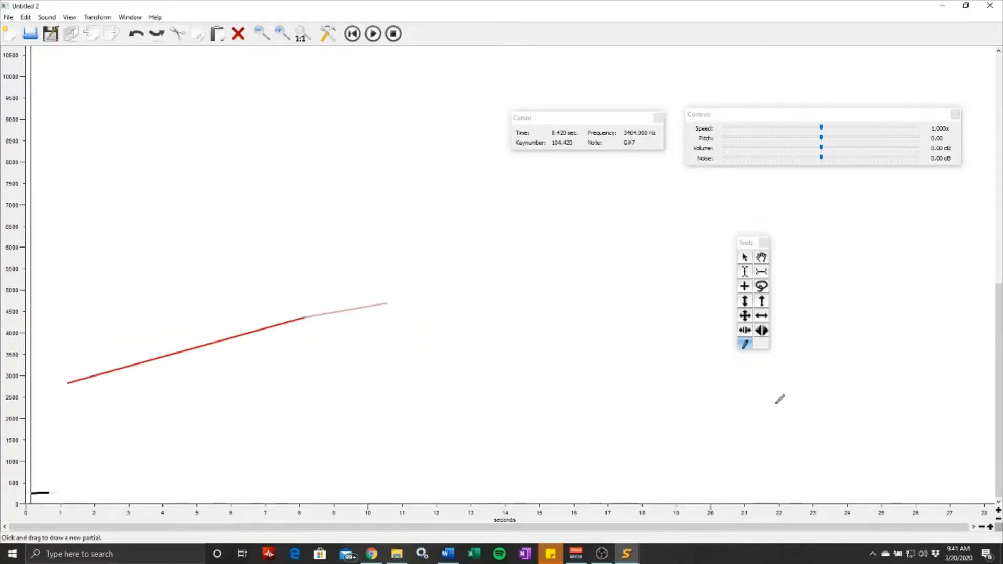
{"action": "scroll", "coordinate": [779, 399], "scroll_direction": "down", "scroll_amount": 2}
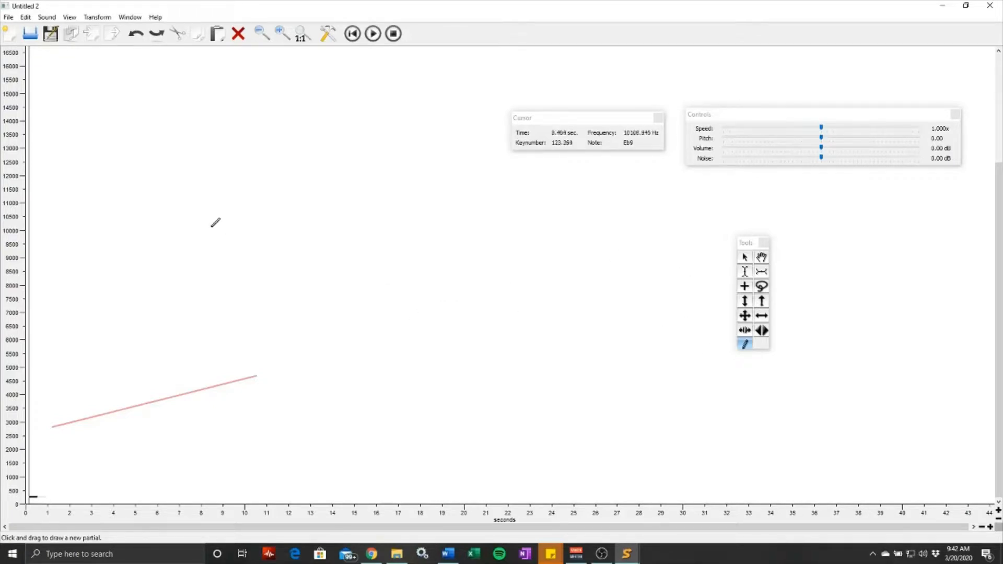
{"action": "left_click_drag", "start_coordinate": [73, 146], "coordinate": [78, 183]}
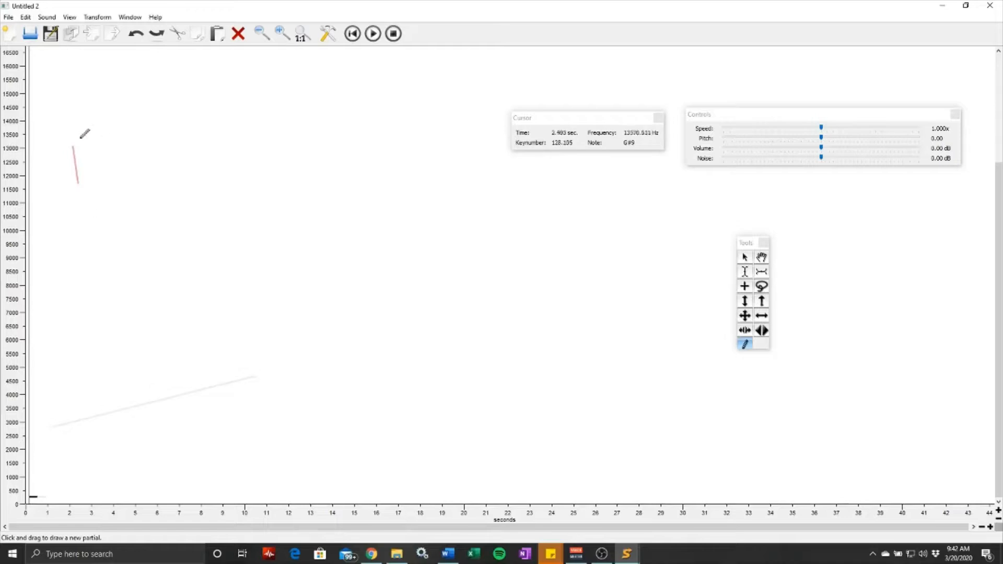
{"action": "left_click_drag", "start_coordinate": [147, 167], "coordinate": [144, 318]}
{"action": "left_click_drag", "start_coordinate": [177, 166], "coordinate": [182, 231]}
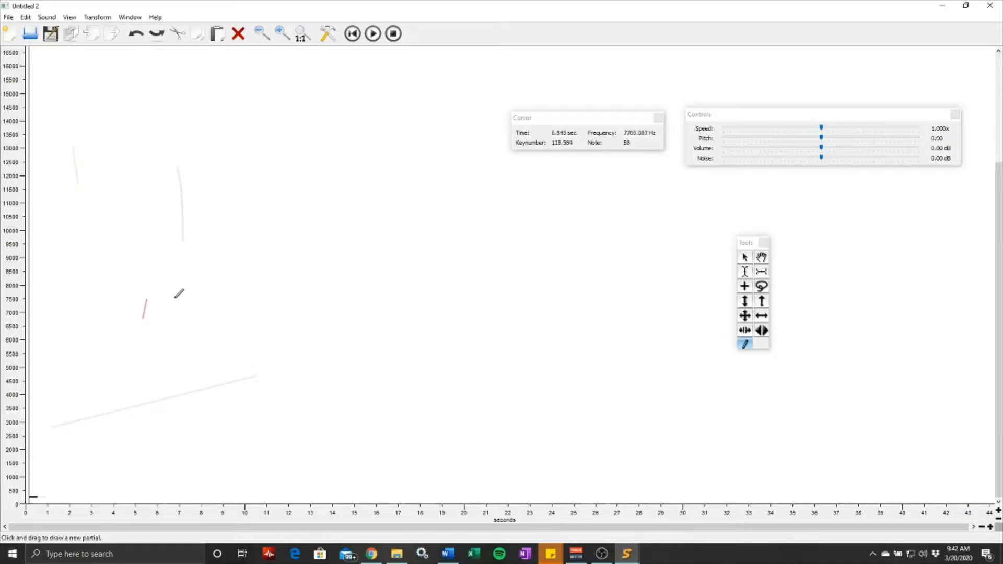
{"action": "left_click_drag", "start_coordinate": [318, 132], "coordinate": [342, 308]}
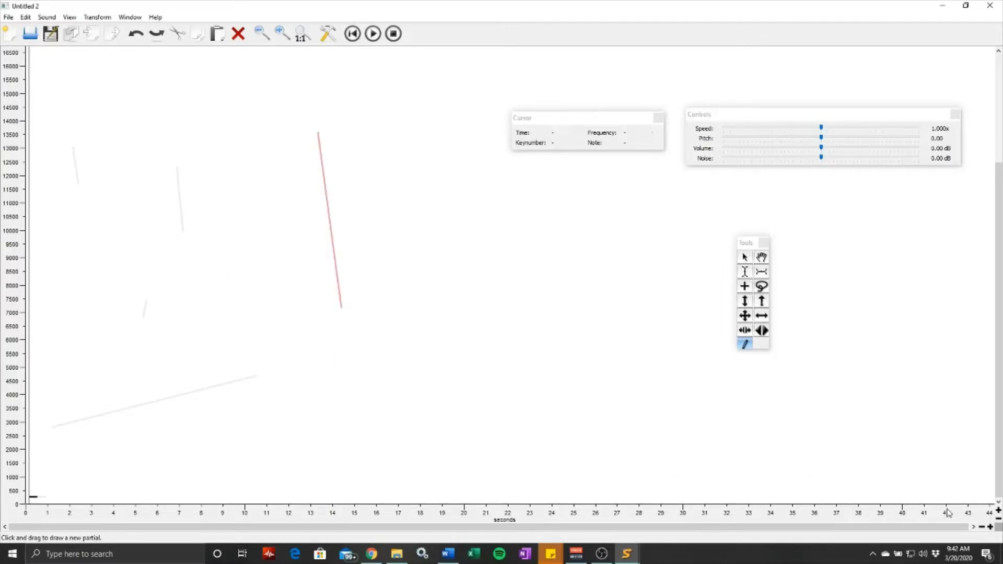
Delete all partials from the untitled sound
{"action": "key", "text": "ctrl+a"}
{"action": "key", "text": "Delete"}
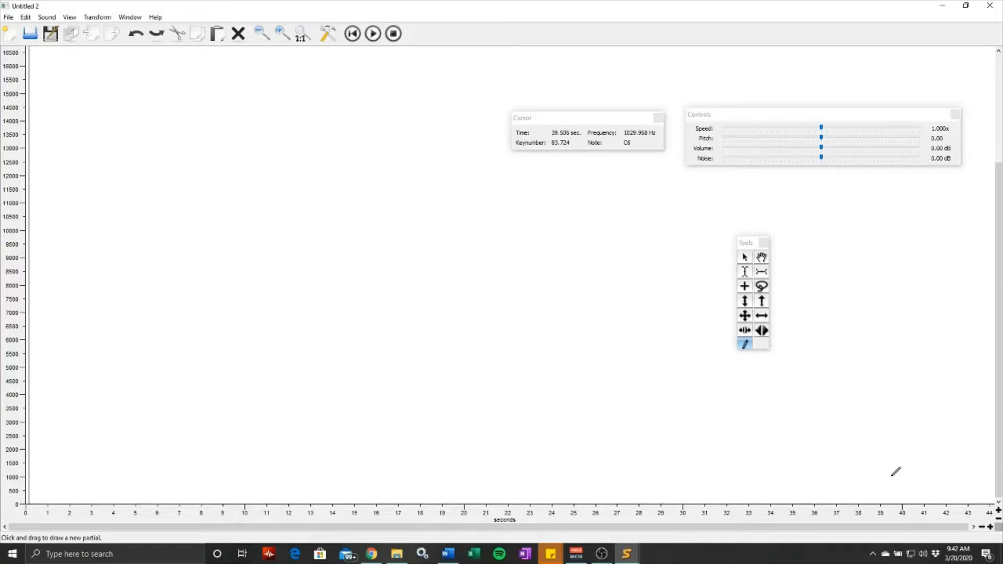
{"action": "key", "text": "ctrl+equal"}
{"action": "key", "text": "ctrl+equal"}
{"action": "key", "text": "ctrl+equal"}
{"action": "key", "text": "ctrl+equal"}
{"action": "key", "text": "ctrl+equal"}
{"action": "key", "text": "ctrl+equal"}
{"action": "key", "text": "ctrl+equal"}
{"action": "key", "text": "ctrl+equal"}
{"action": "key", "text": "ctrl+equal"}
{"action": "key", "text": "ctrl+equal"}
{"action": "key", "text": "ctrl+equal"}
{"action": "key", "text": "ctrl+equal"}
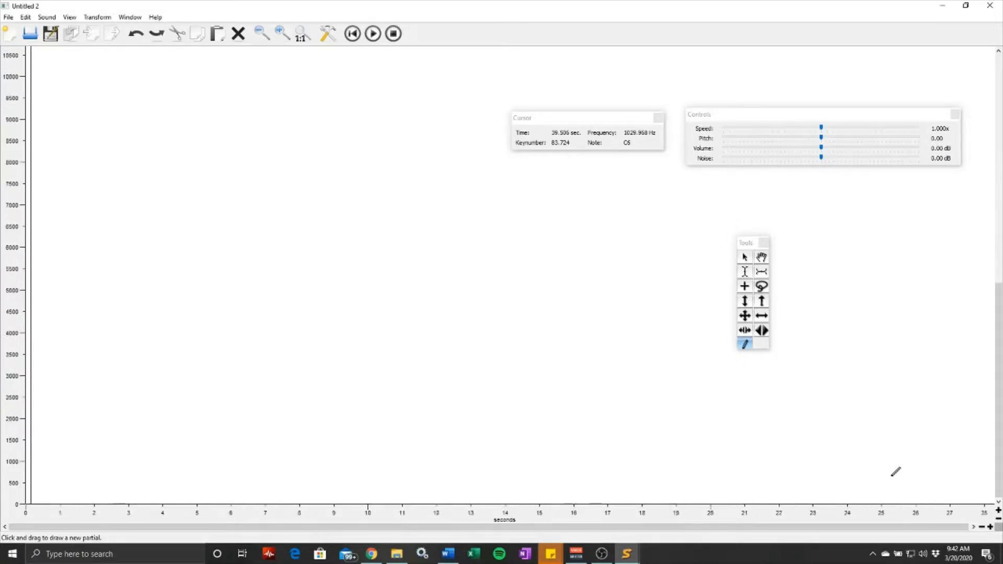
{"action": "key", "text": "ctrl+equal"}
{"action": "key", "text": "ctrl+equal"}
{"action": "key", "text": "ctrl+equal"}
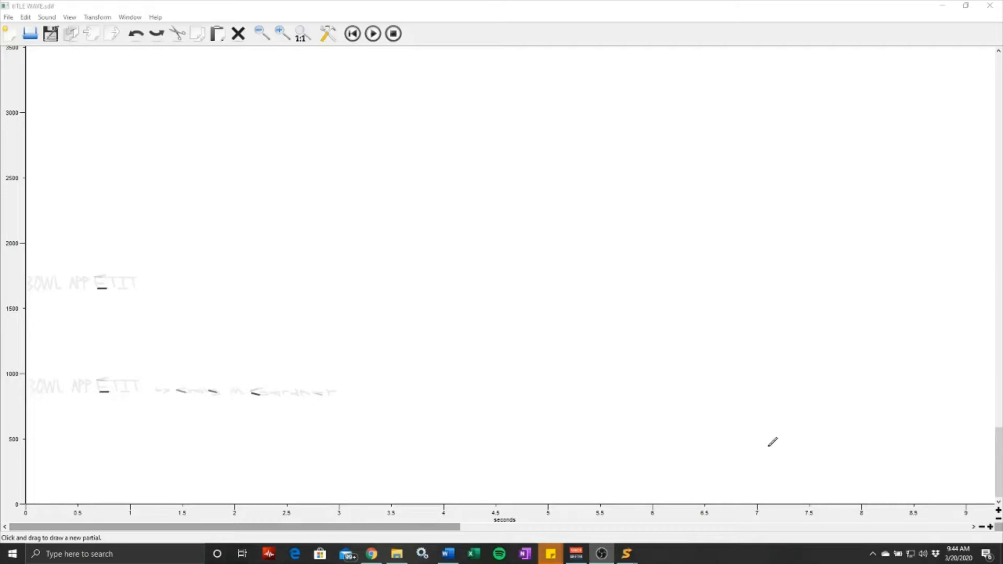
Draw the upright stroke of the B in the lower BOWL APPETIT at about 0.05 s, from about 965 to 860 Hz
{"action": "left_click", "coordinate": [708, 429]}
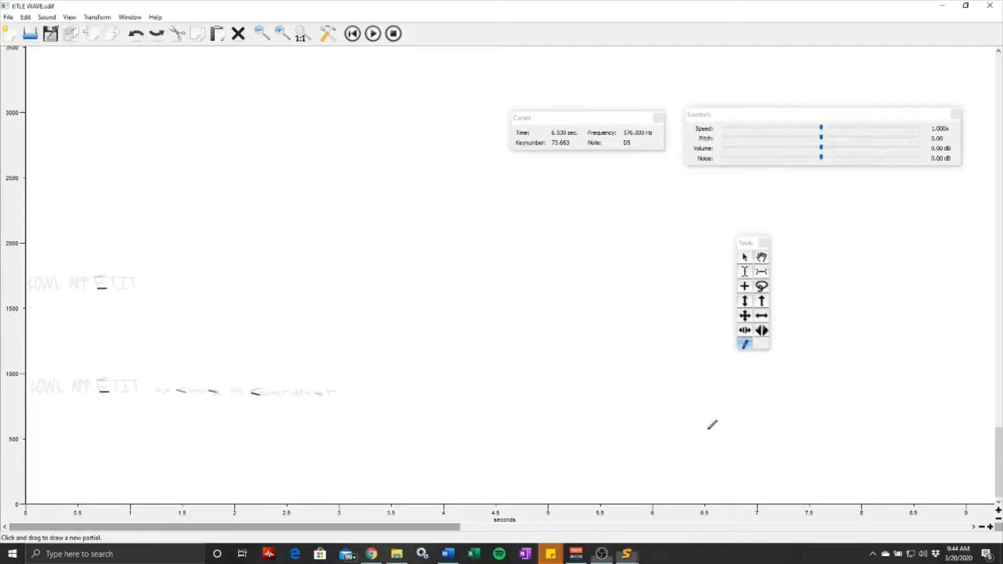
{"action": "key", "text": "ctrl+equal"}
{"action": "key", "text": "ctrl+equal"}
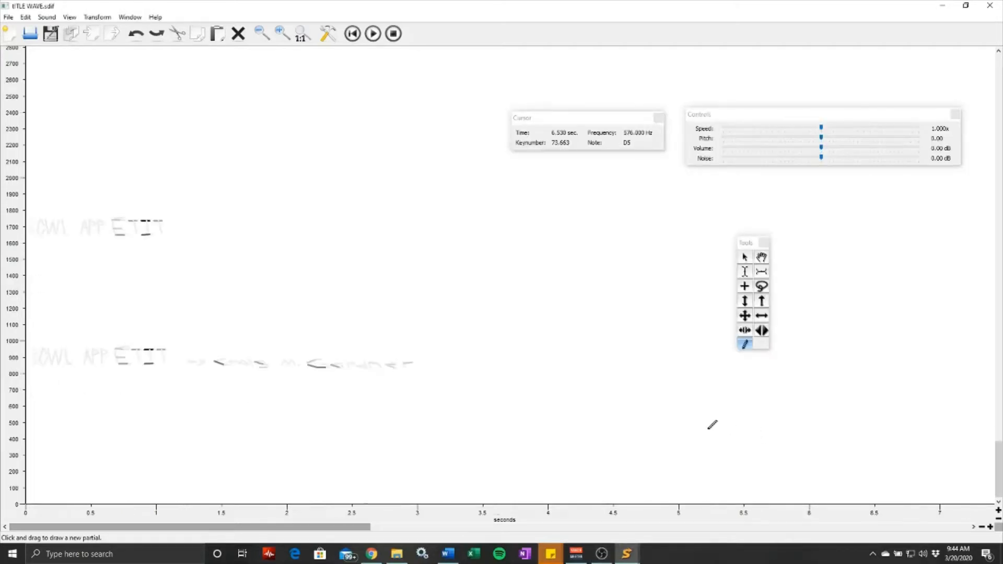
{"action": "key", "text": "ctrl+equal"}
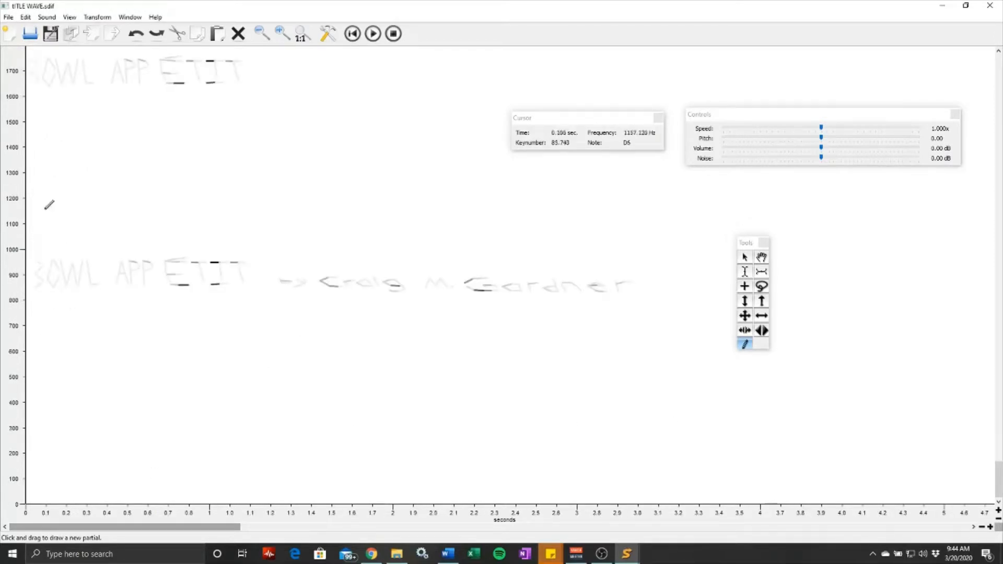
{"action": "left_click_drag", "start_coordinate": [35, 259], "coordinate": [35, 285]}
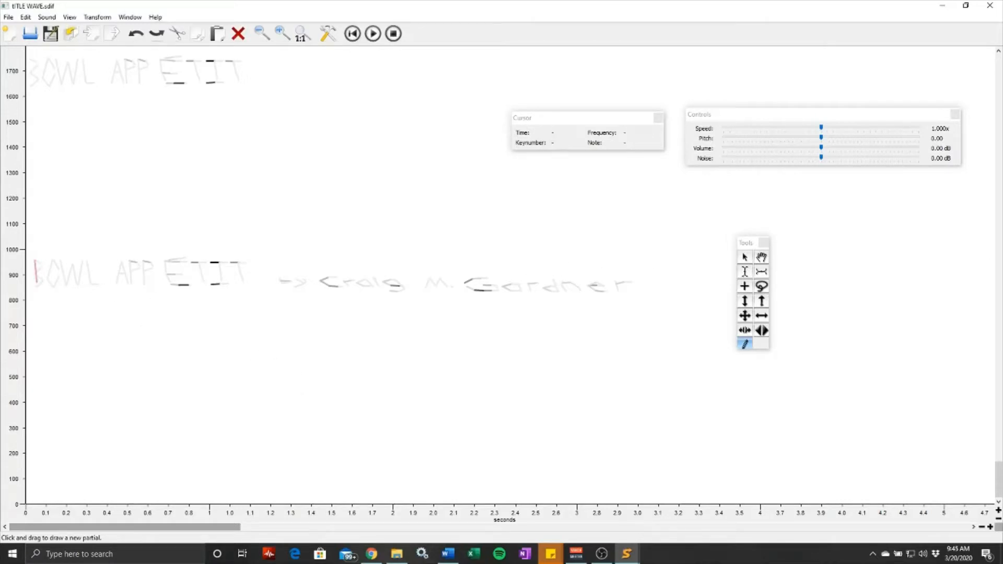
Play the drawn lettering, stop playback, and return to the beginning of the sound
{"action": "left_click_drag", "start_coordinate": [998, 481], "coordinate": [998, 465]}
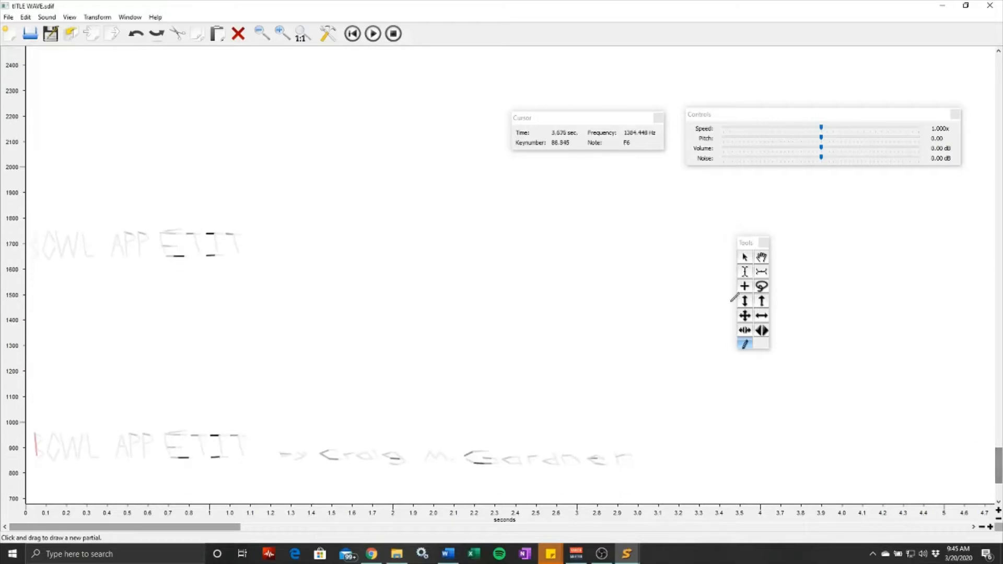
{"action": "left_click", "coordinate": [373, 34]}
{"action": "left_click", "coordinate": [390, 40]}
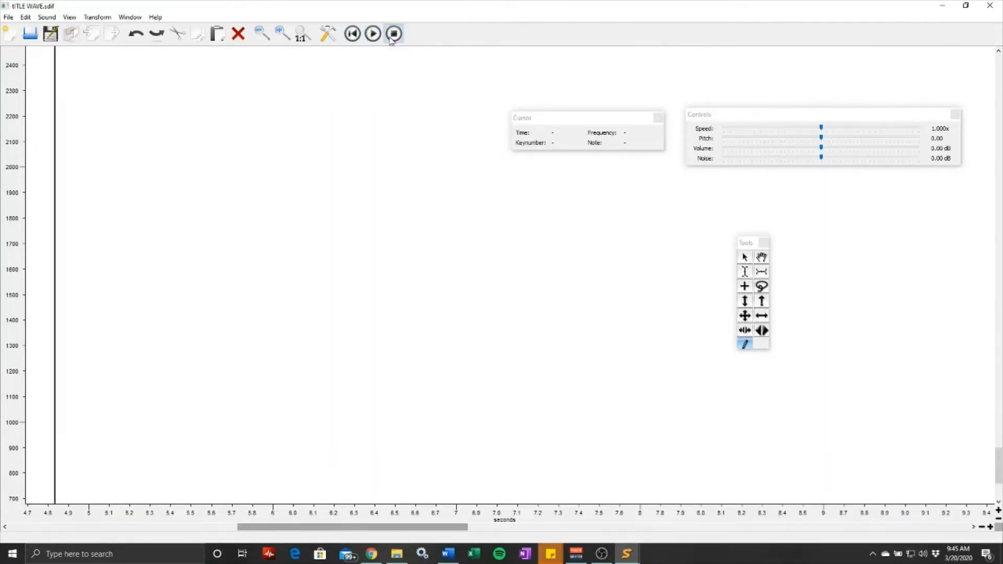
{"action": "left_click", "coordinate": [392, 39]}
{"action": "left_click", "coordinate": [353, 35]}
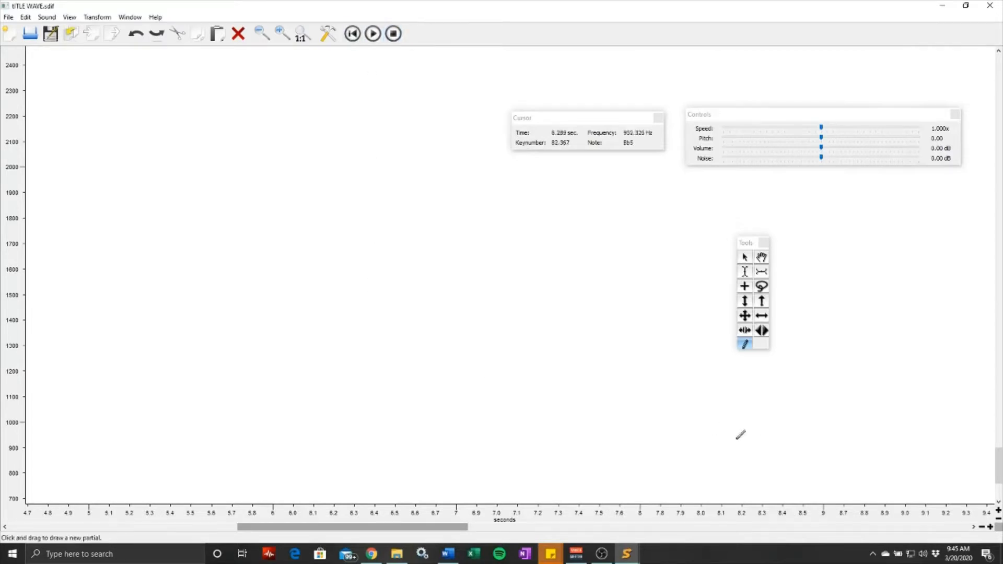
{"action": "left_click_drag", "start_coordinate": [454, 528], "coordinate": [194, 531]}
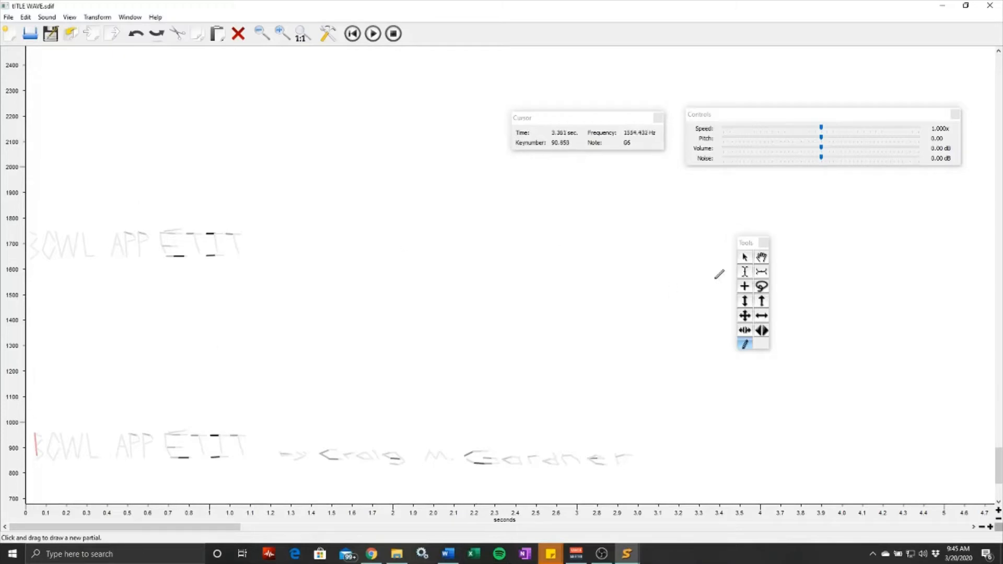
Select the time region up to about 0.54 s, and replace it with a rectangular selection of the lower BOWL APPETIT lettering
{"action": "left_click", "coordinate": [743, 272]}
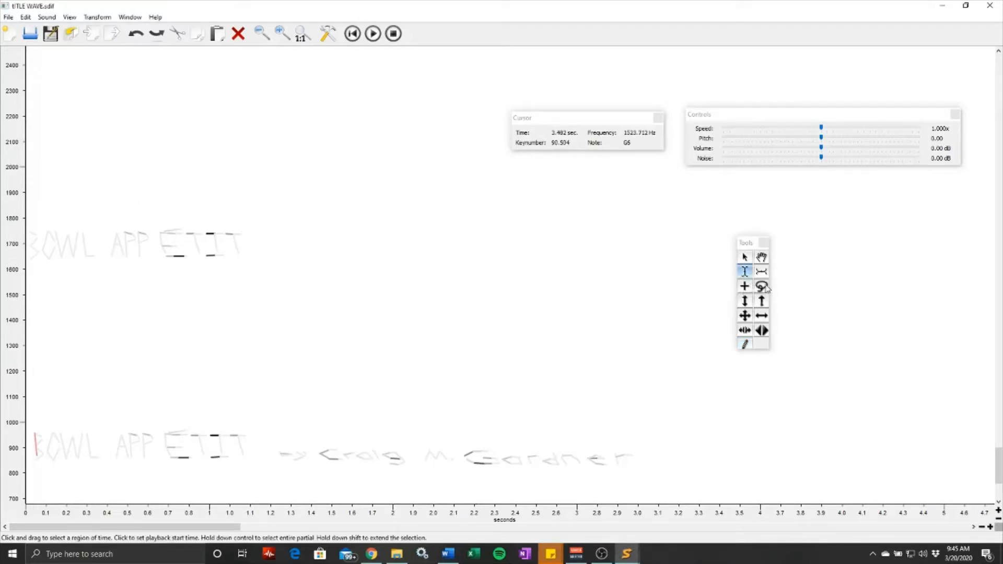
{"action": "left_click", "coordinate": [745, 273]}
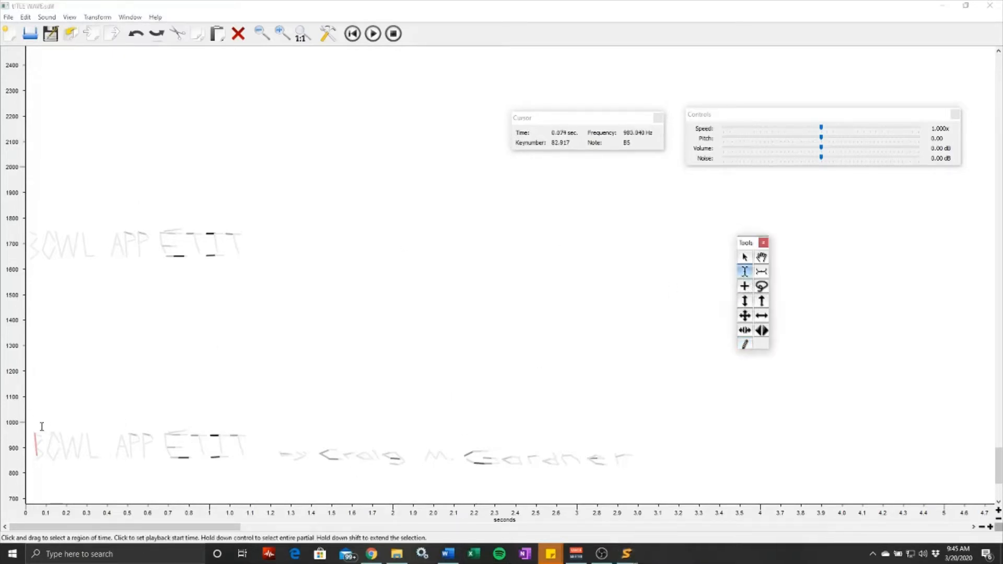
{"action": "left_click_drag", "start_coordinate": [29, 422], "coordinate": [125, 467]}
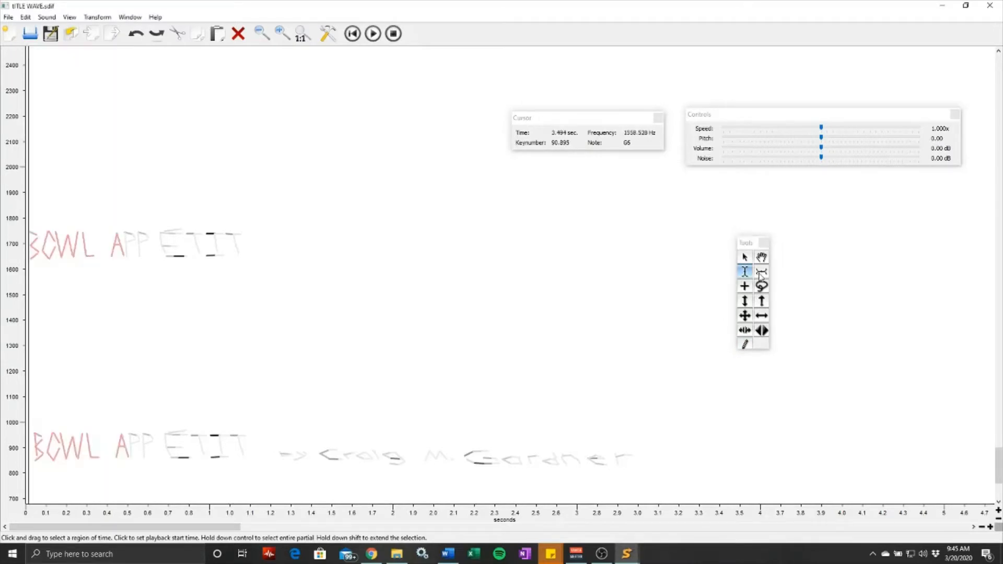
{"action": "left_click", "coordinate": [744, 286]}
{"action": "left_click_drag", "start_coordinate": [31, 415], "coordinate": [255, 484]}
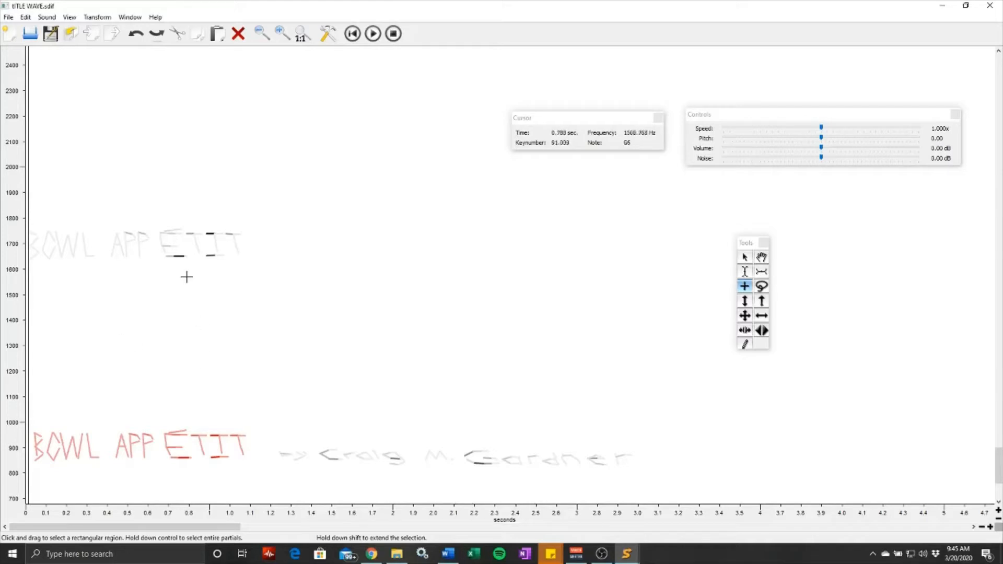
Save the sound as tITLE WAVE.sdif in the Audacity Class Work folder, replacing the existing file
{"action": "left_click", "coordinate": [8, 17]}
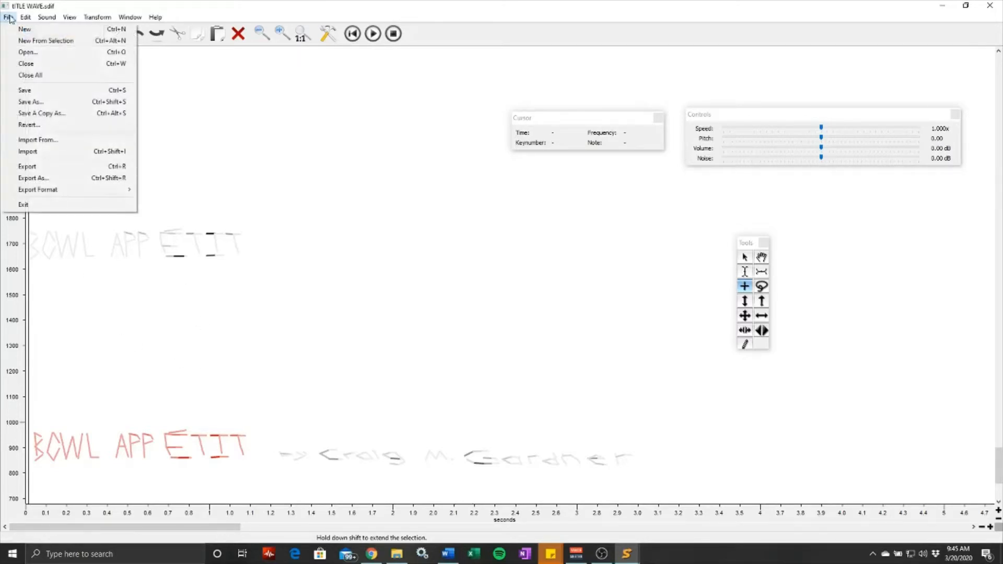
{"action": "left_click", "coordinate": [21, 103]}
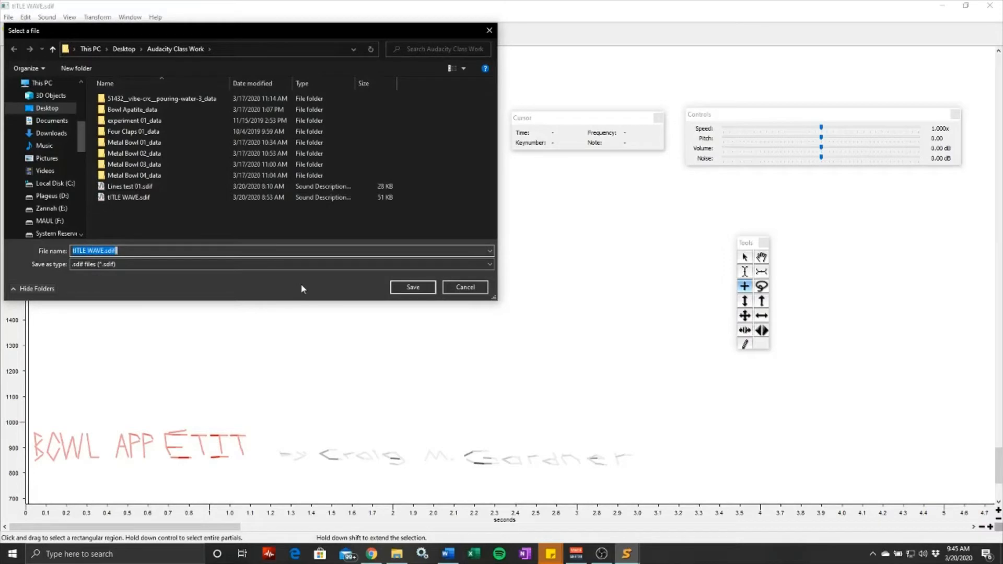
{"action": "left_click", "coordinate": [404, 288]}
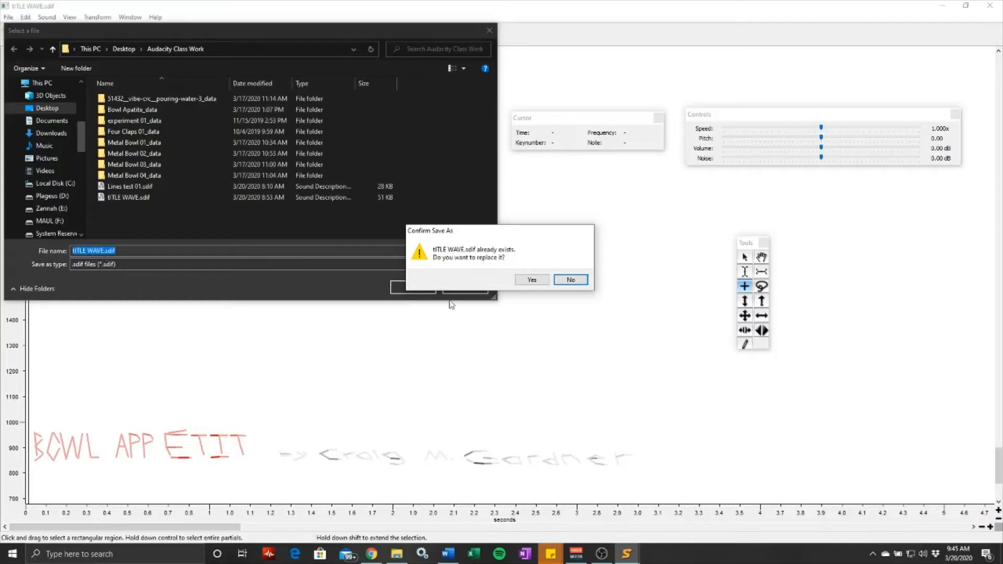
{"action": "left_click", "coordinate": [522, 281]}
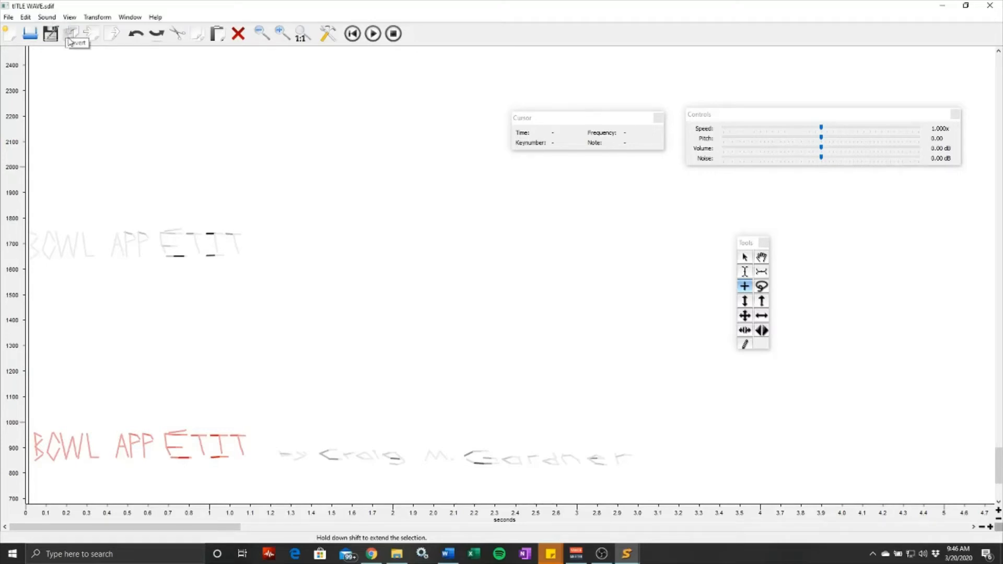
Synthesize the drawn sound to a new file, TITLE WAVE.wav, in the Audacity Class Work folder, replacing the existing one
{"action": "left_click", "coordinate": [46, 17]}
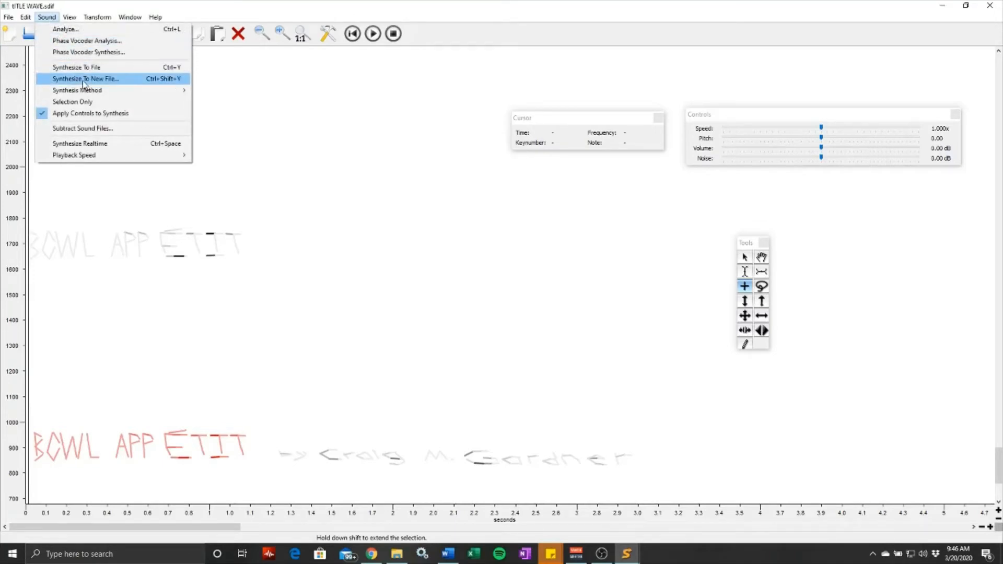
{"action": "mouse_move", "coordinate": [87, 92]}
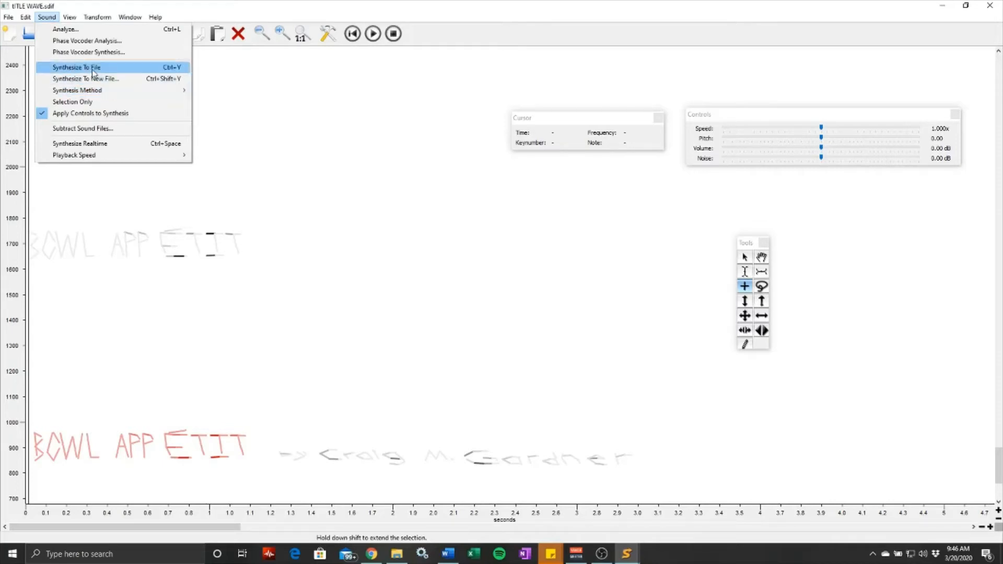
{"action": "left_click", "coordinate": [86, 78]}
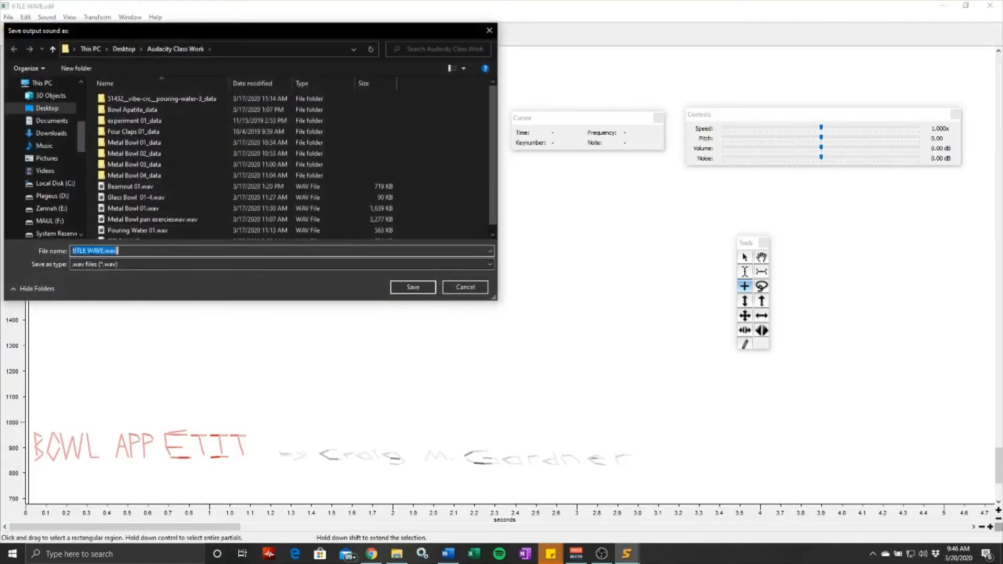
{"action": "left_click", "coordinate": [411, 288]}
{"action": "left_click", "coordinate": [533, 283]}
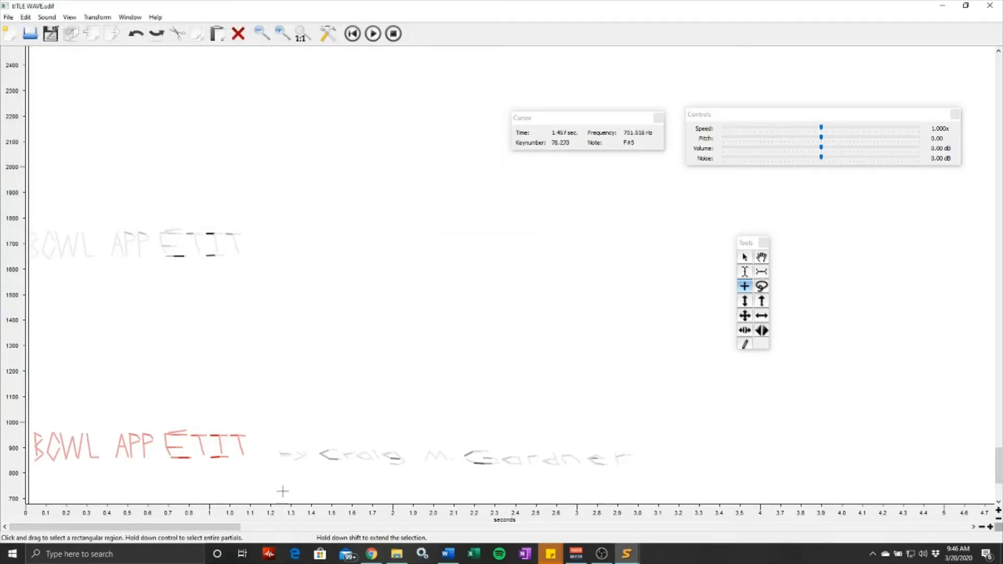
Launch Audacity and dismiss its welcome message
{"action": "left_click", "coordinate": [114, 554]}
{"action": "type", "text": "aud"}
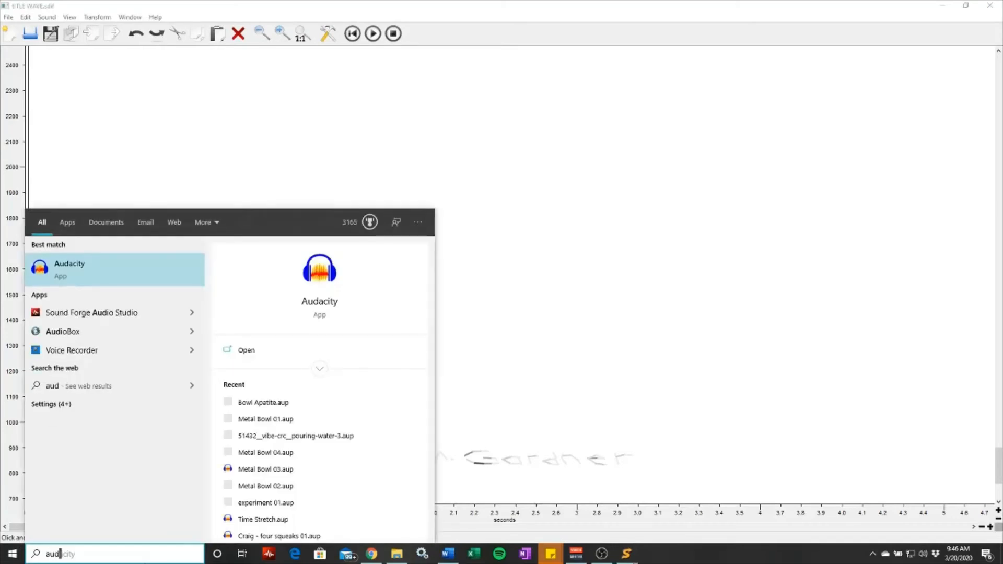
{"action": "left_click", "coordinate": [312, 306]}
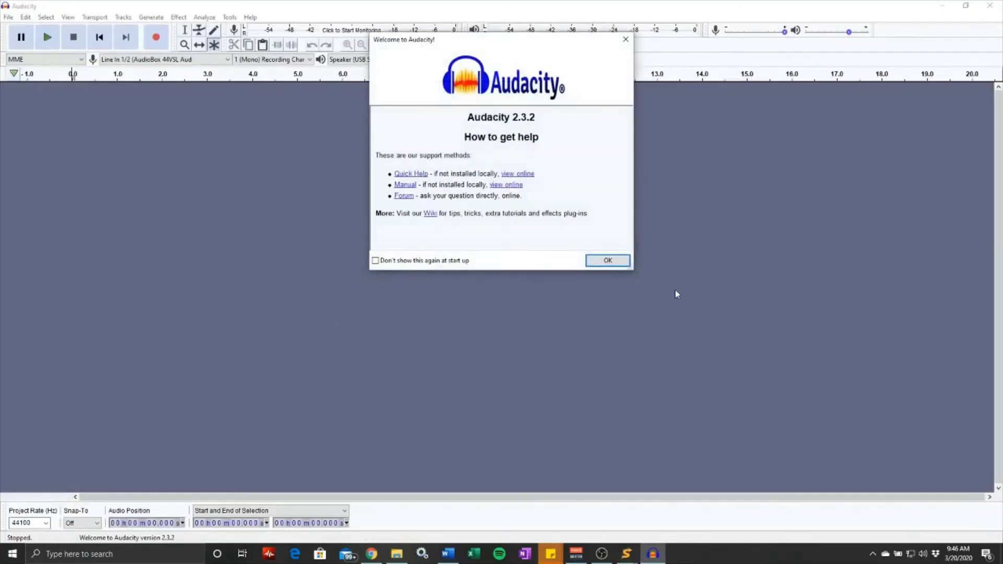
{"action": "left_click", "coordinate": [598, 261]}
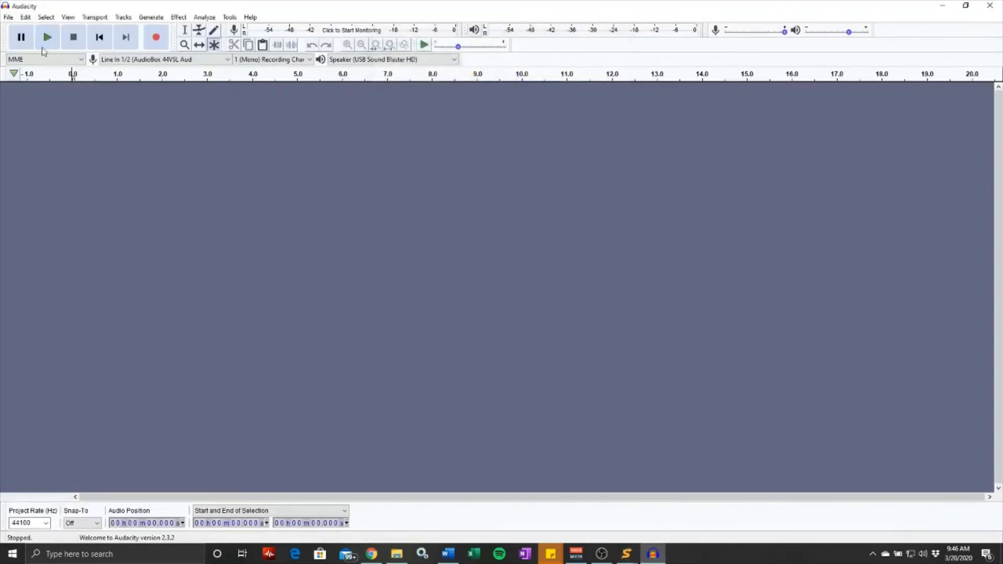
Open TITLE WAVE.wav from the Audacity Class Work folder, making a copy of the file before editing
{"action": "left_click", "coordinate": [9, 18]}
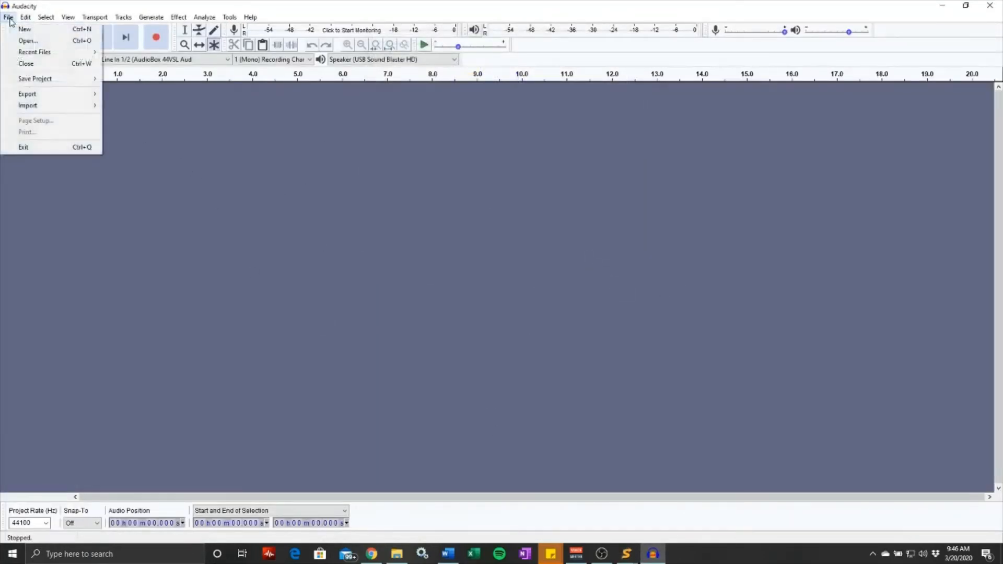
{"action": "left_click", "coordinate": [29, 40]}
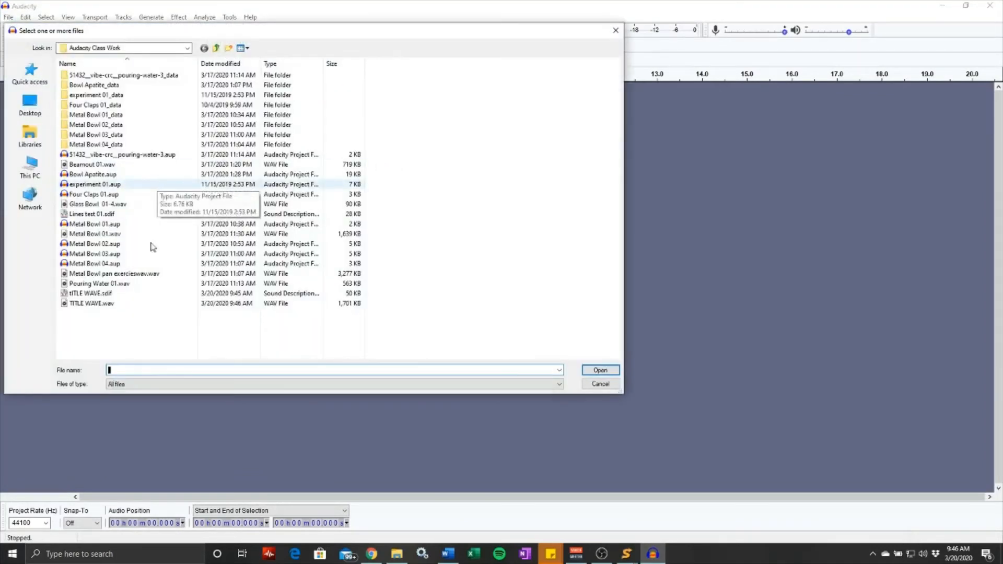
{"action": "left_click", "coordinate": [111, 305]}
{"action": "double_click", "coordinate": [111, 304]}
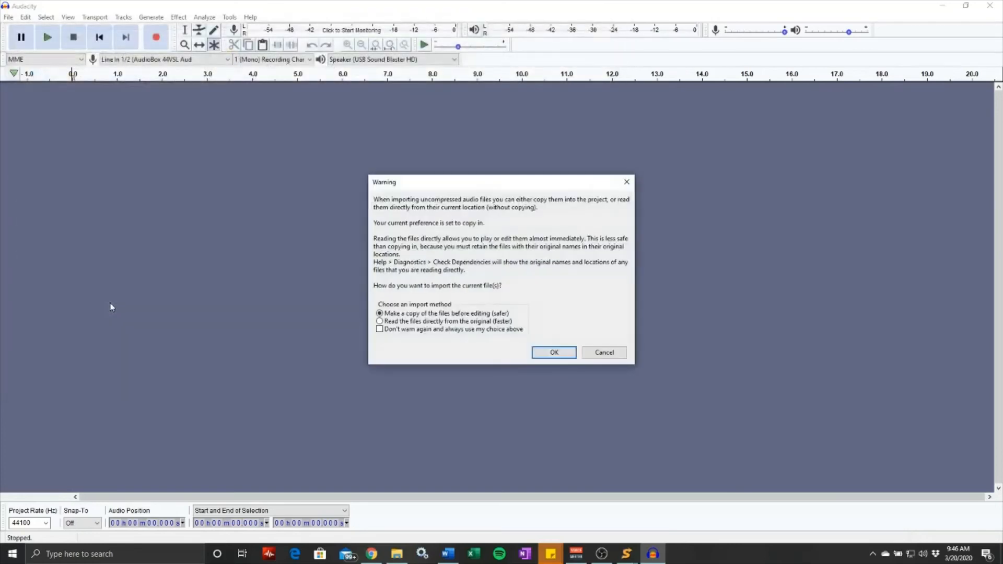
{"action": "left_click", "coordinate": [538, 349]}
Play the opening seconds of the TITLE WAVE track, stop it, and switch back to tITLE WAVE.sdif in SPEAR
{"action": "key", "text": "space"}
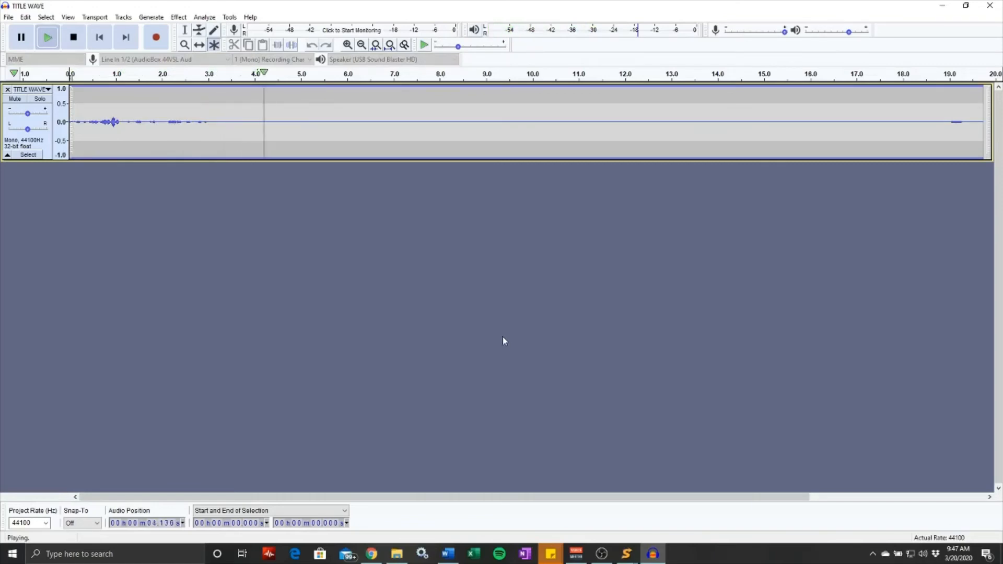
{"action": "key", "text": "space"}
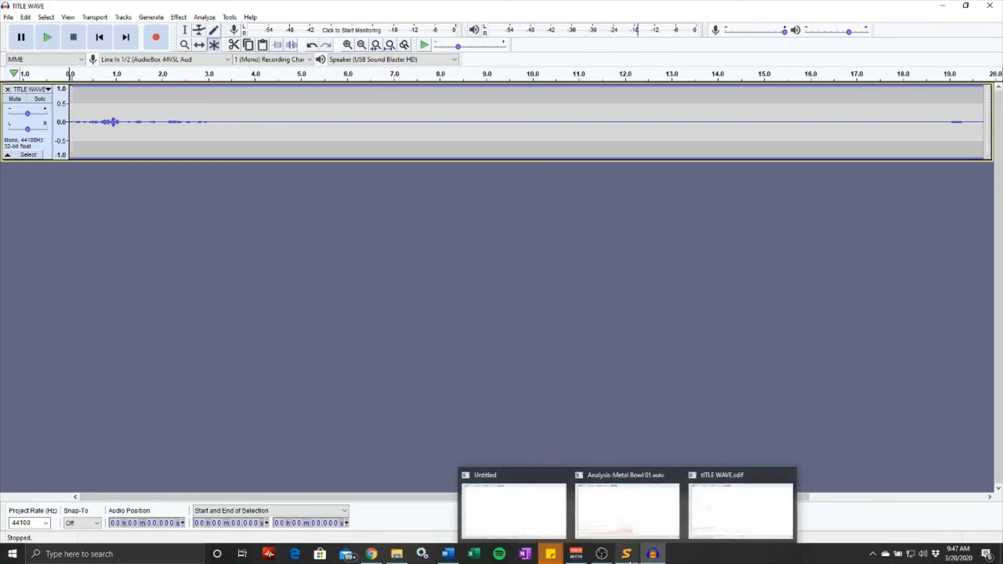
{"action": "left_click", "coordinate": [626, 553]}
{"action": "left_click", "coordinate": [723, 522]}
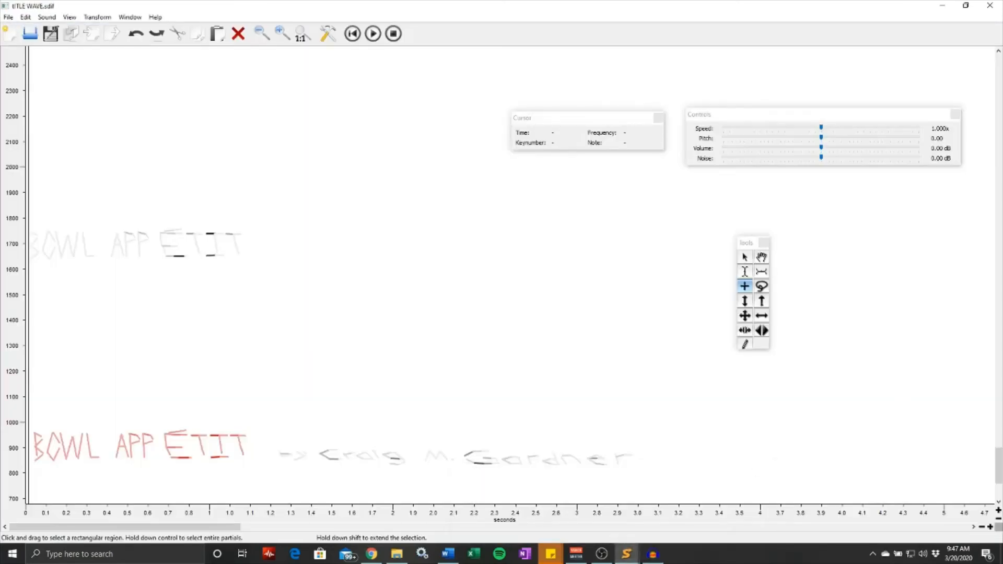